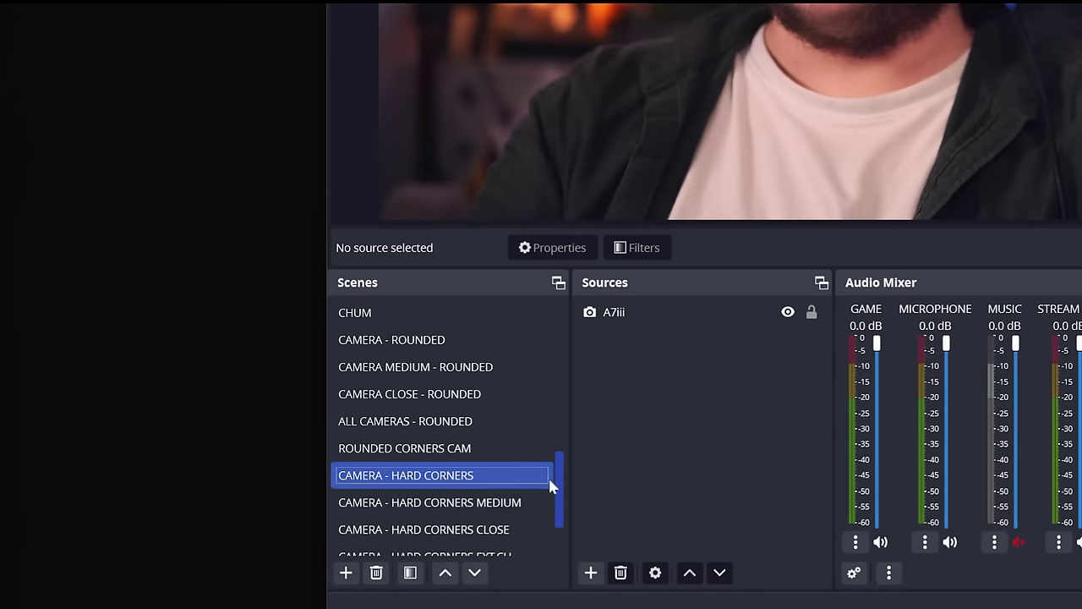
Step: Add a MAIN SCENES divider scene and move it to the top of the scene list
drag(549, 481, 564, 387)
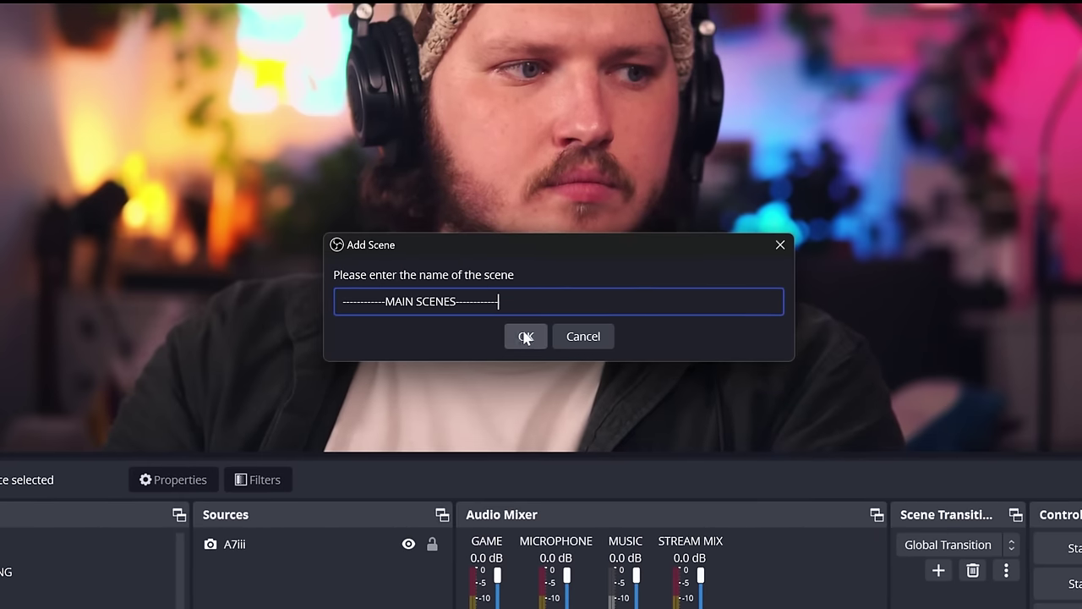
drag(500, 301, 292, 301)
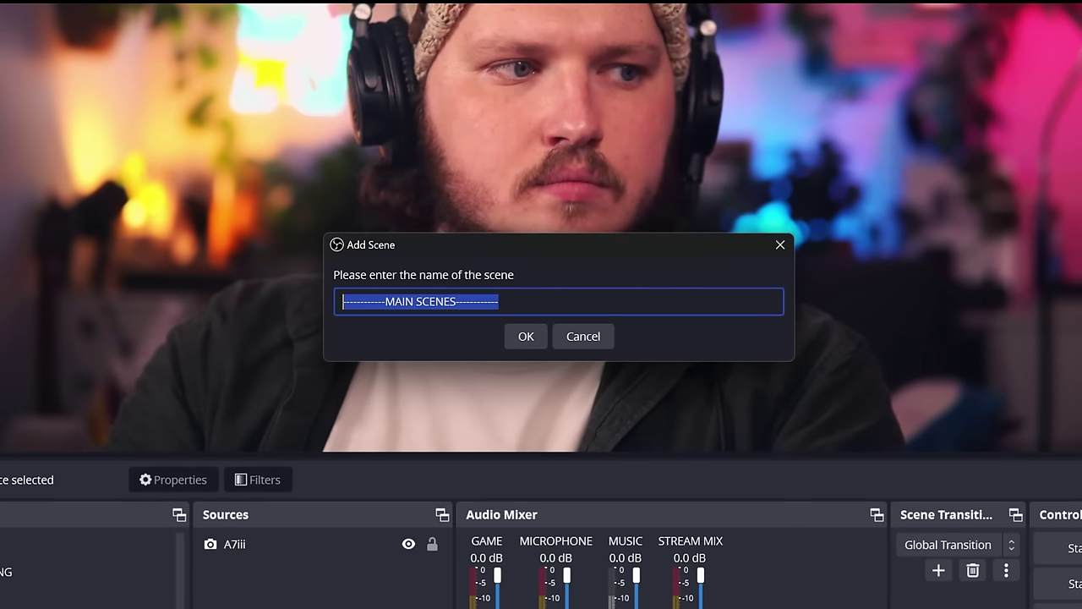
click(525, 335)
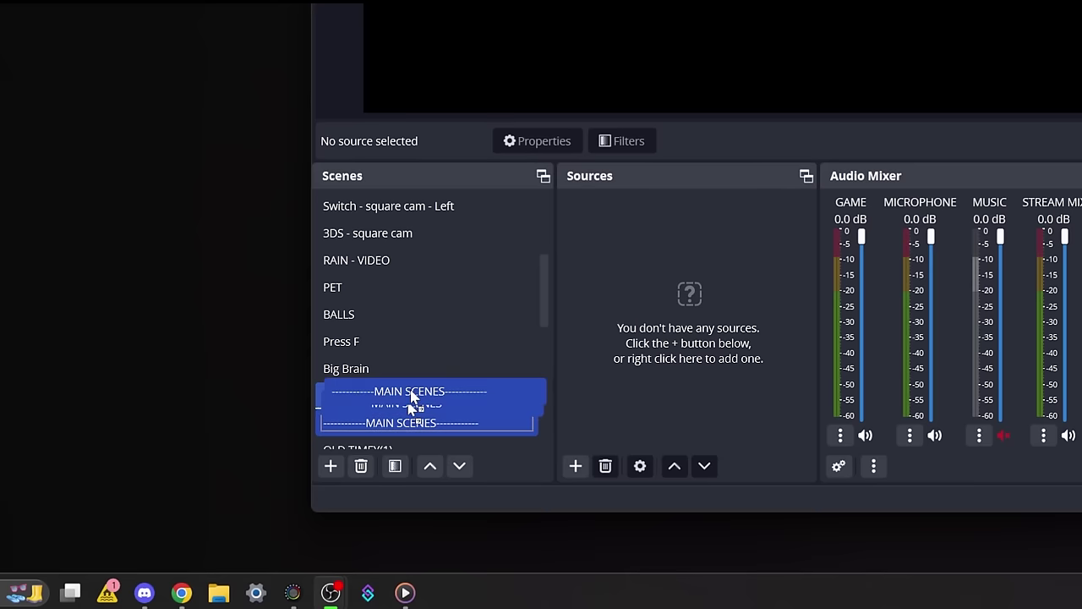
drag(410, 401, 423, 203)
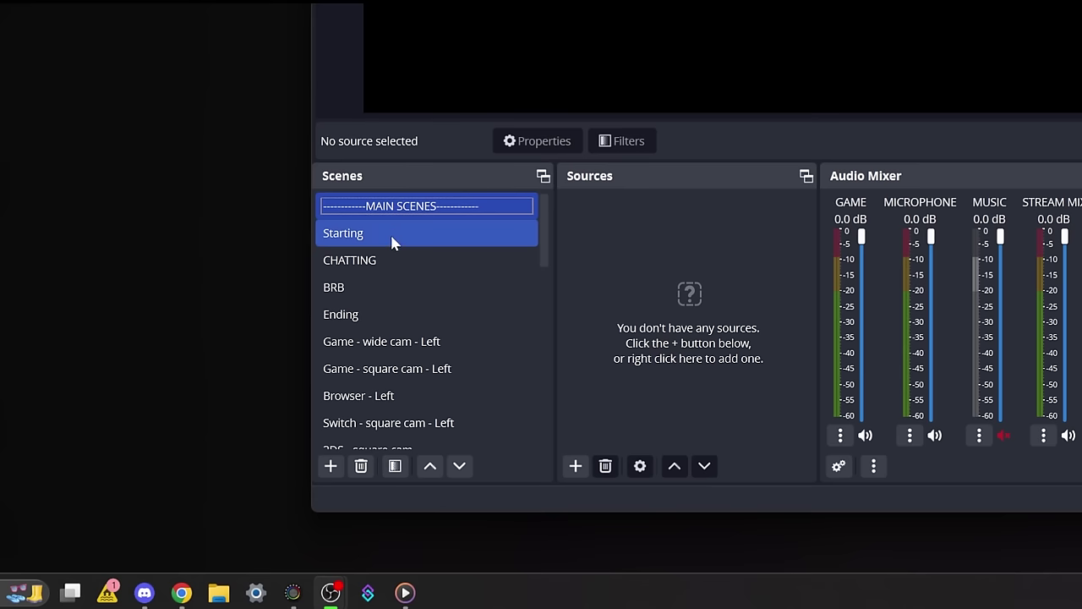
Step: Review the Starting, CHATTING, BRB and Ending scenes, and move the GAMING divider below Ending
click(391, 234)
click(386, 260)
click(385, 287)
click(384, 314)
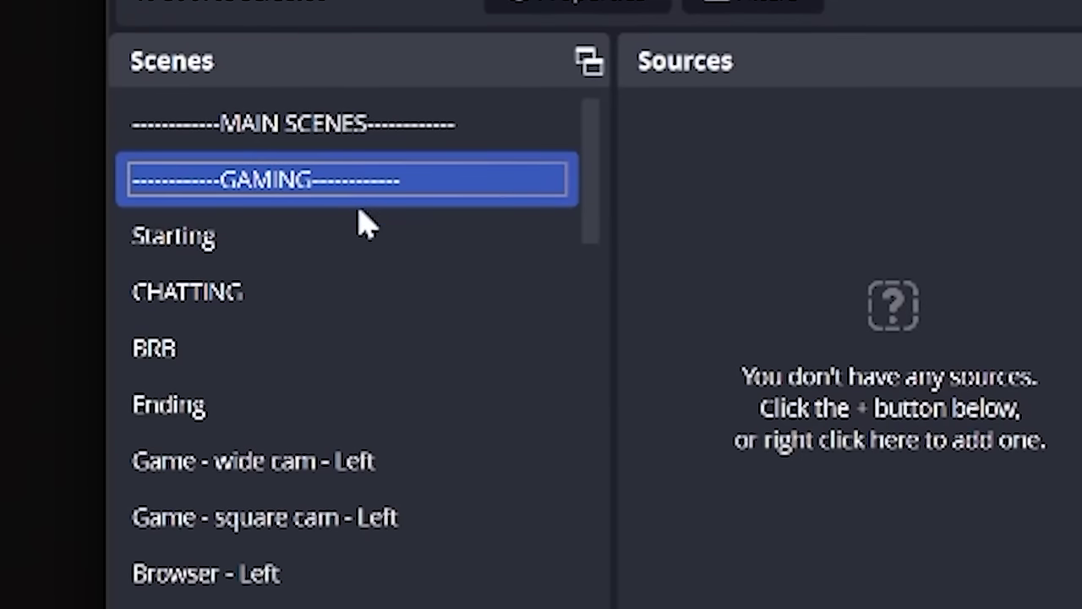
drag(359, 212, 377, 430)
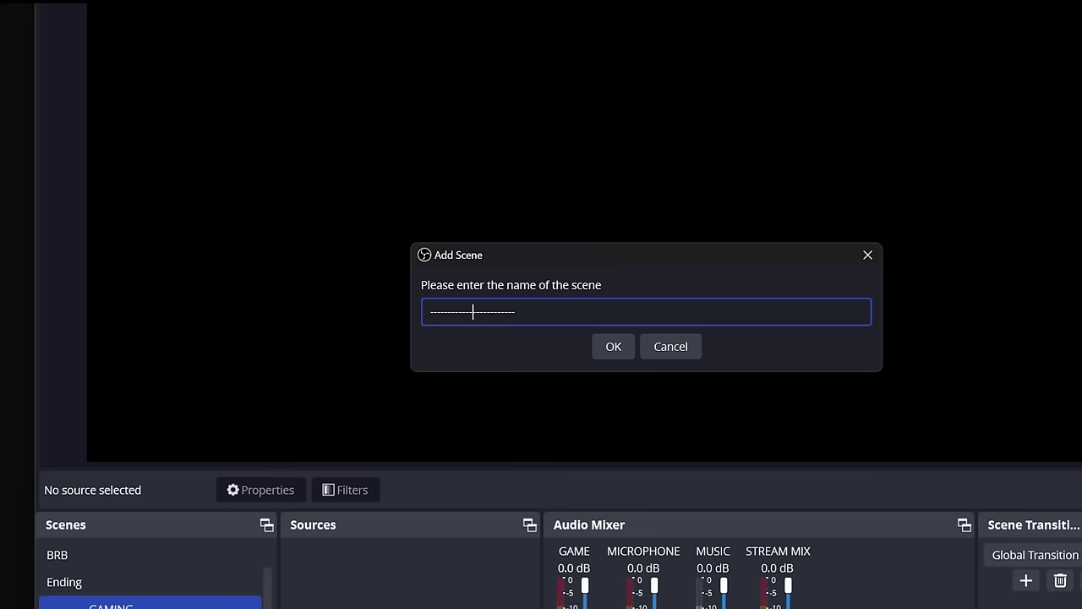
Step: Add an EFFECTS divider scene and place it below 3DS - square cam
key(Return)
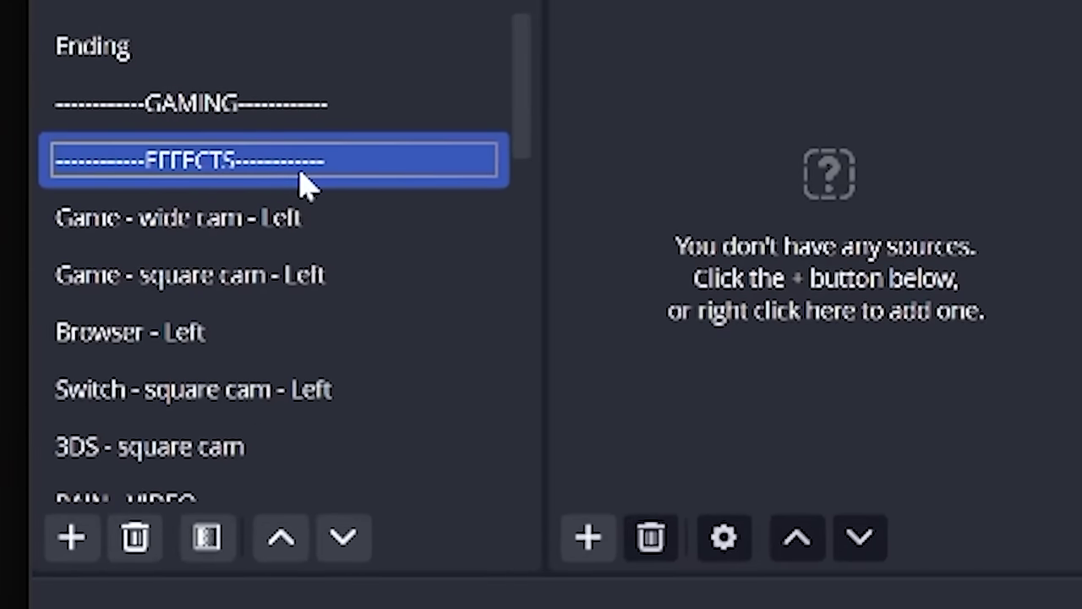
drag(312, 455, 307, 516)
mouse_move(269, 441)
mouse_down()
mouse_move(270, 490)
mouse_move(273, 437)
mouse_up()
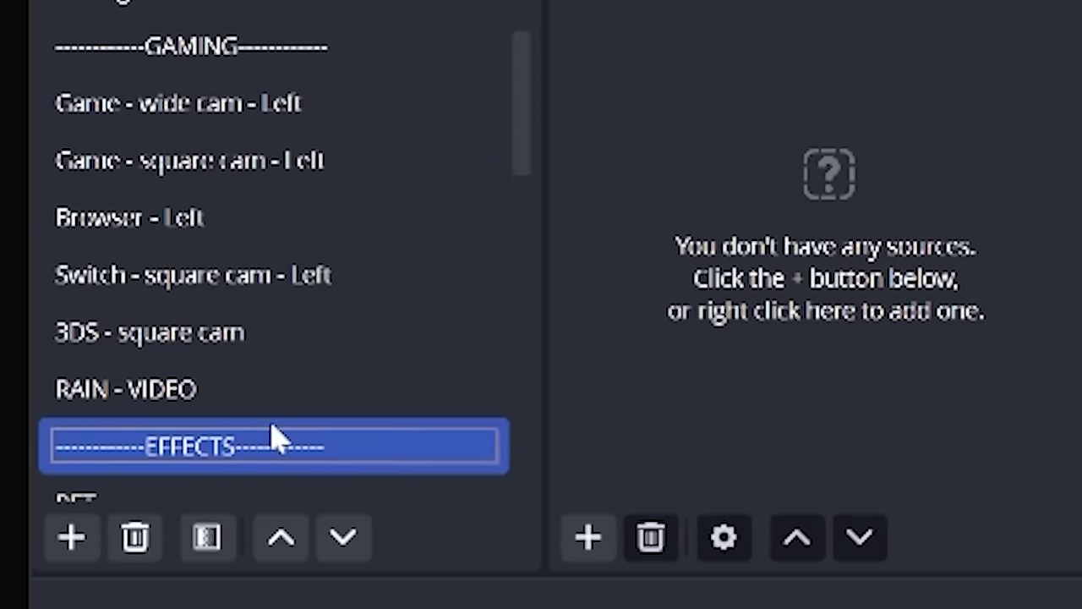
drag(228, 292, 217, 245)
scroll(223, 251, down, 2)
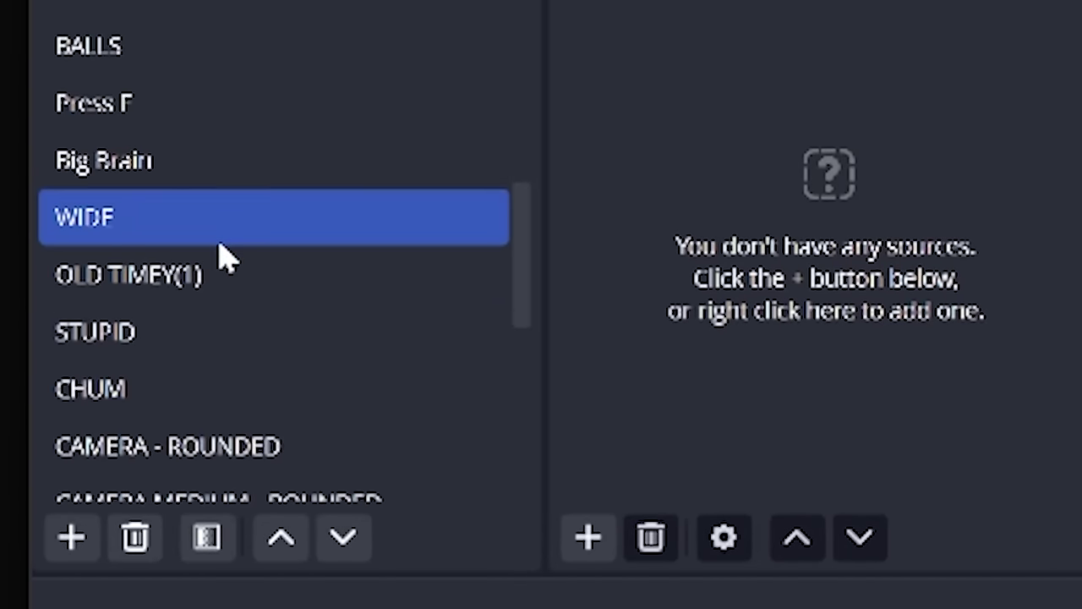
scroll(234, 208, up, 1)
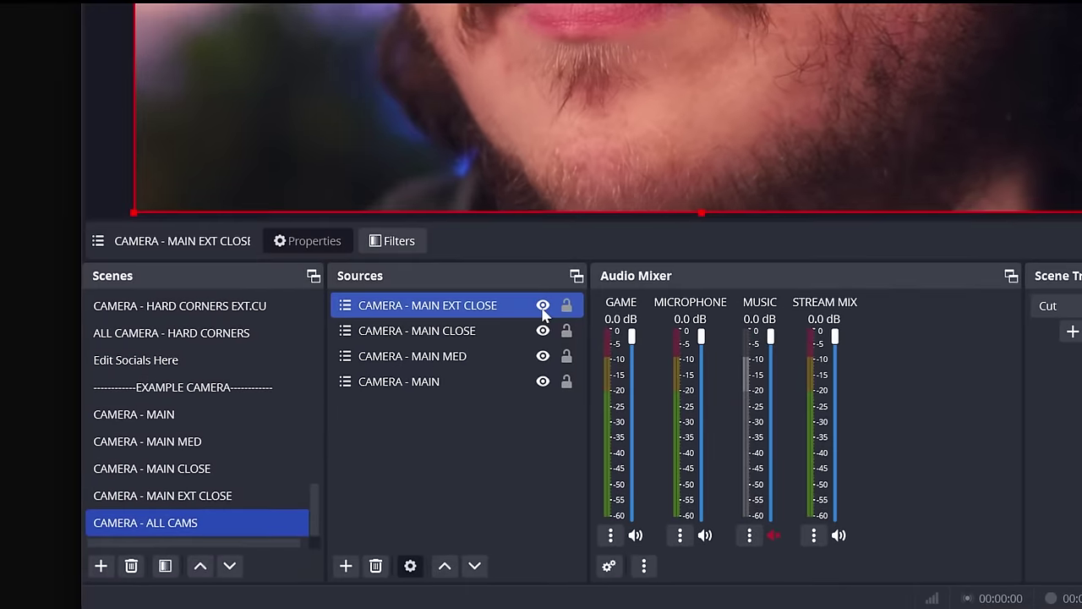
Step: Hide the MAIN EXT CLOSE, MAIN CLOSE and MAIN MED cameras in CAMERA - ALL CAMS
click(542, 306)
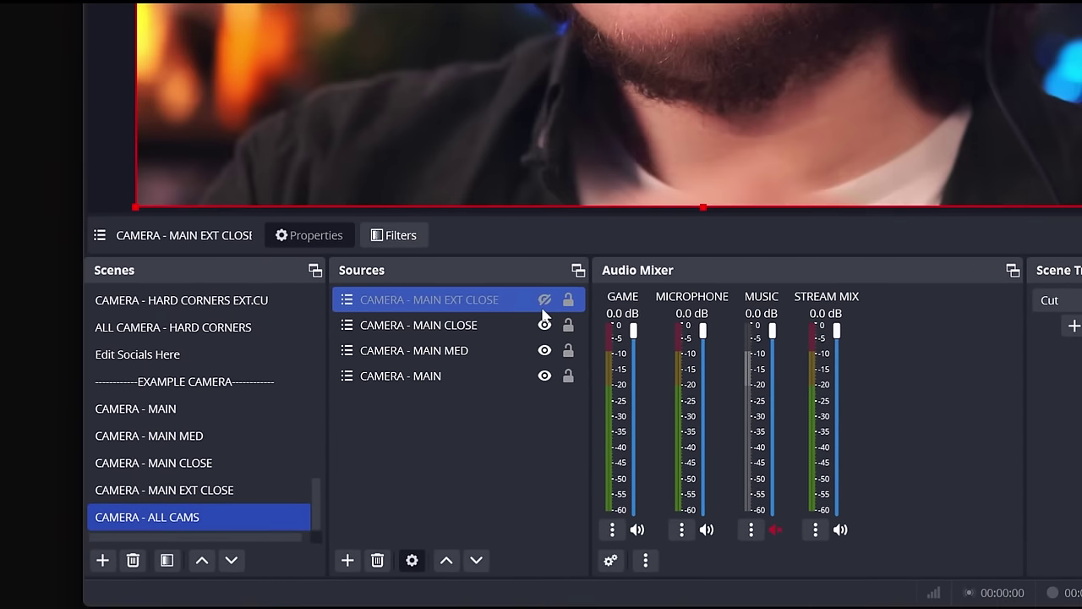
click(542, 312)
click(542, 337)
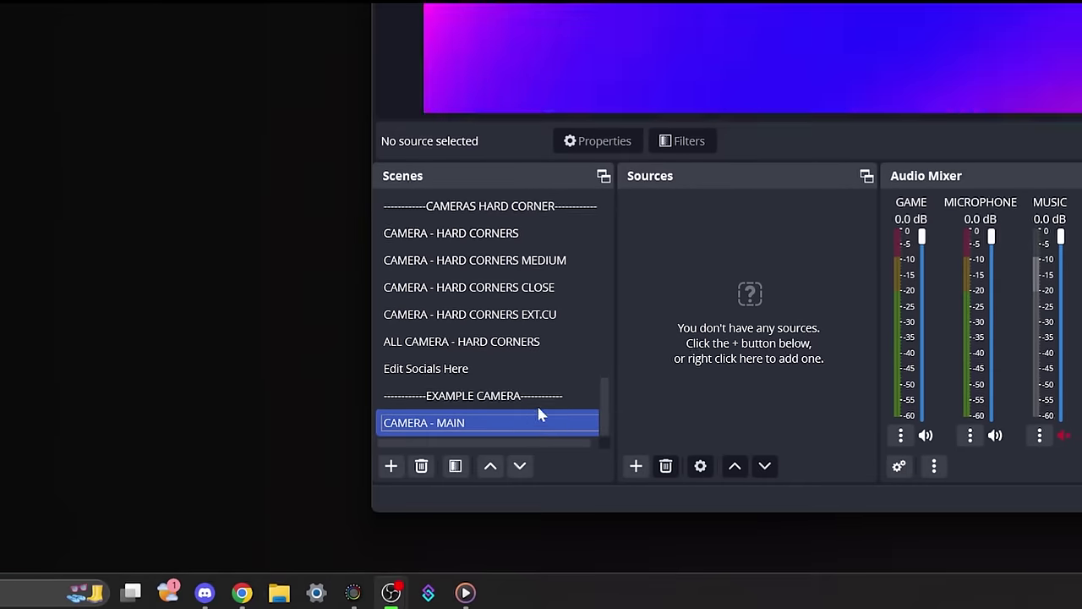
Step: Add the existing A7iii Video Capture Device as a source in the camera scene
click(636, 465)
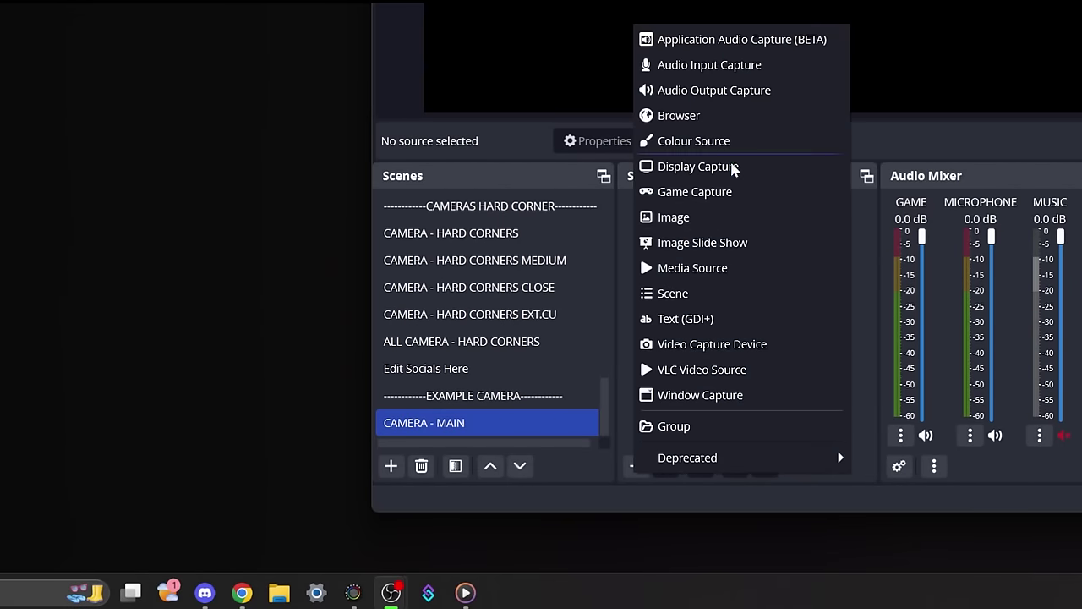
click(721, 344)
click(421, 299)
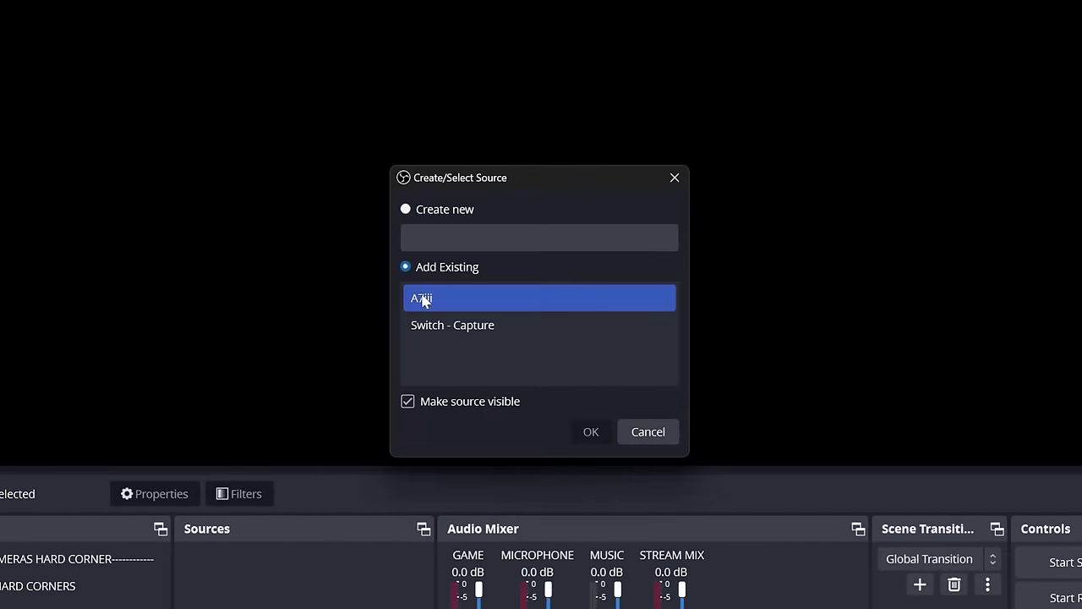
click(595, 433)
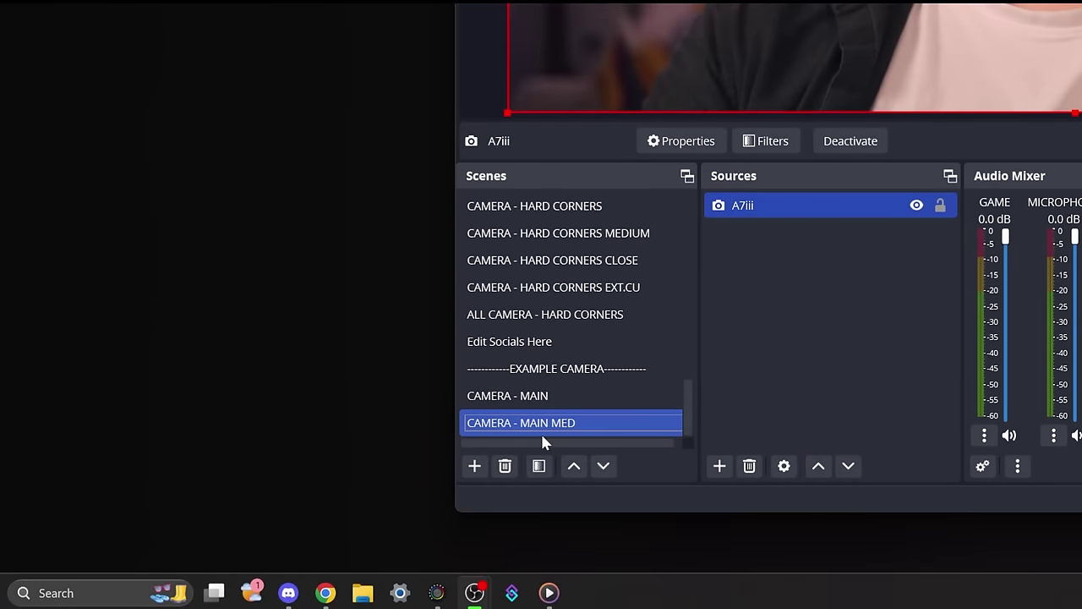
Step: Duplicate the CAMERA - MAIN MED scene and confirm the copy's name
click(538, 466)
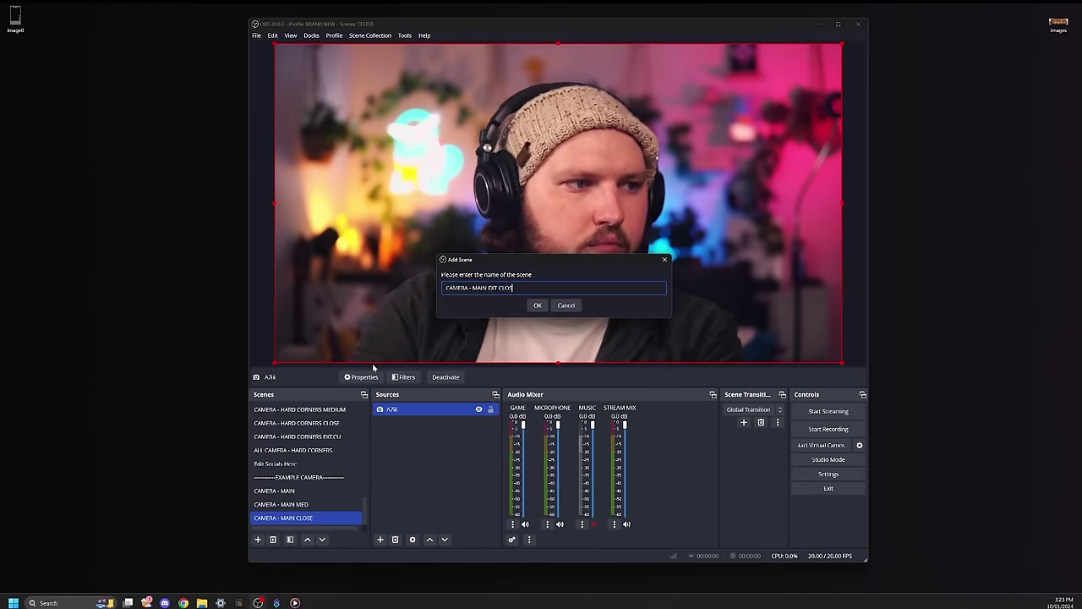
text(E)
key(Return)
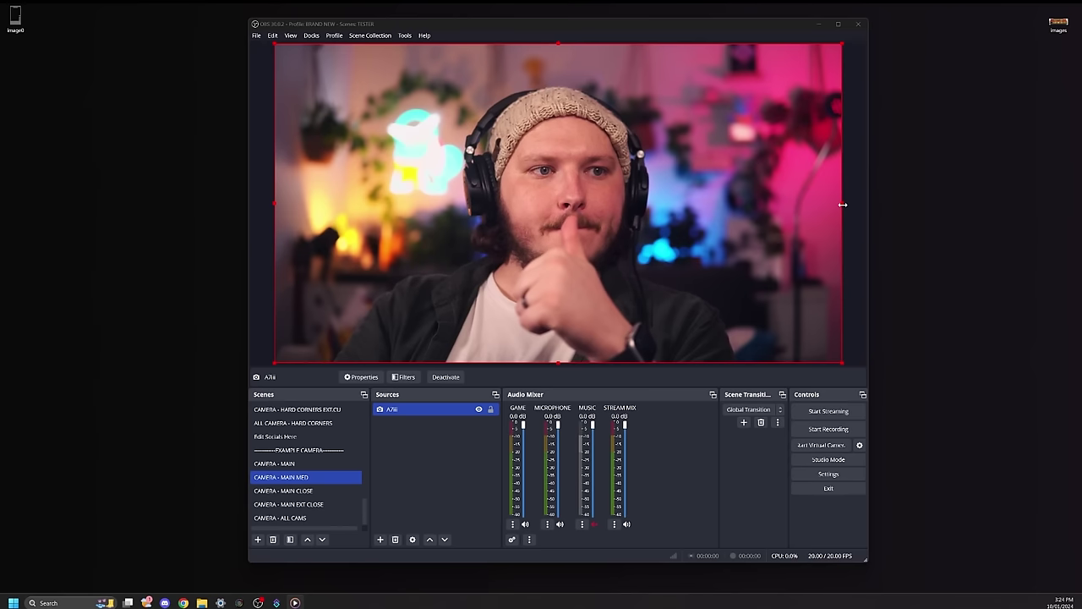
Step: Scale the camera past the canvas edges and raise it, then review the CLOSE and EXT CLOSE scenes
mouse_move(843, 206)
mouse_down()
mouse_move(941, 203)
mouse_move(824, 207)
mouse_move(837, 204)
mouse_up()
drag(850, 371, 983, 485)
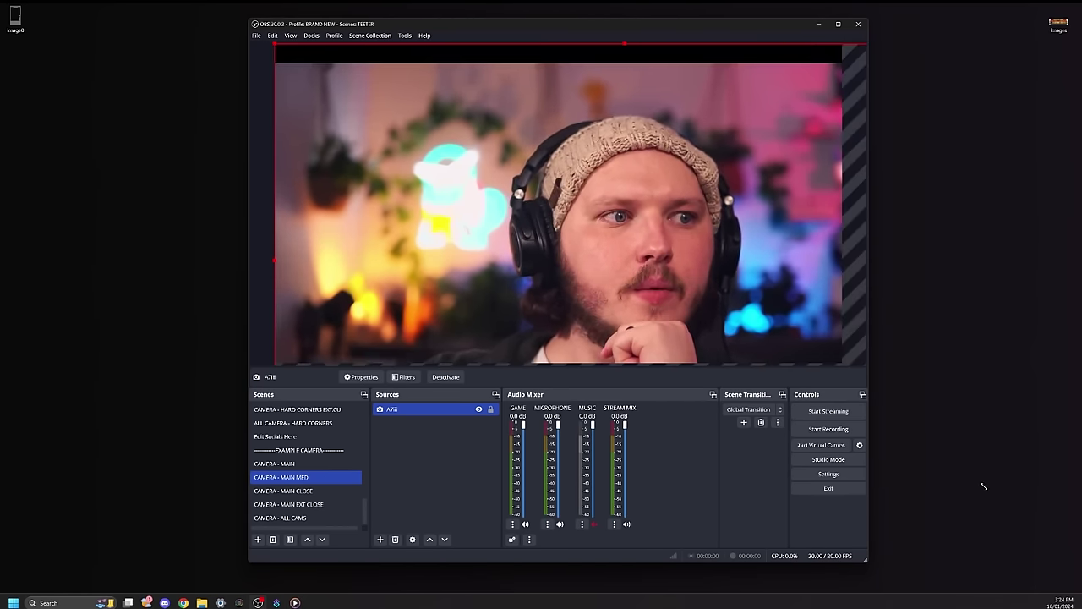
mouse_move(645, 229)
mouse_down()
mouse_move(602, 205)
mouse_move(614, 156)
mouse_up()
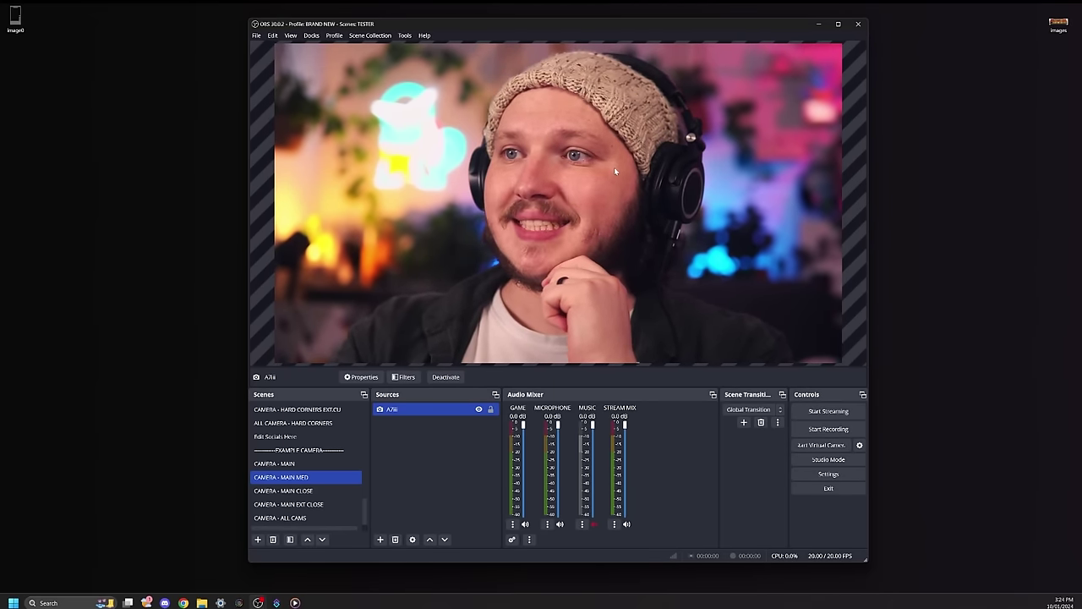
click(285, 490)
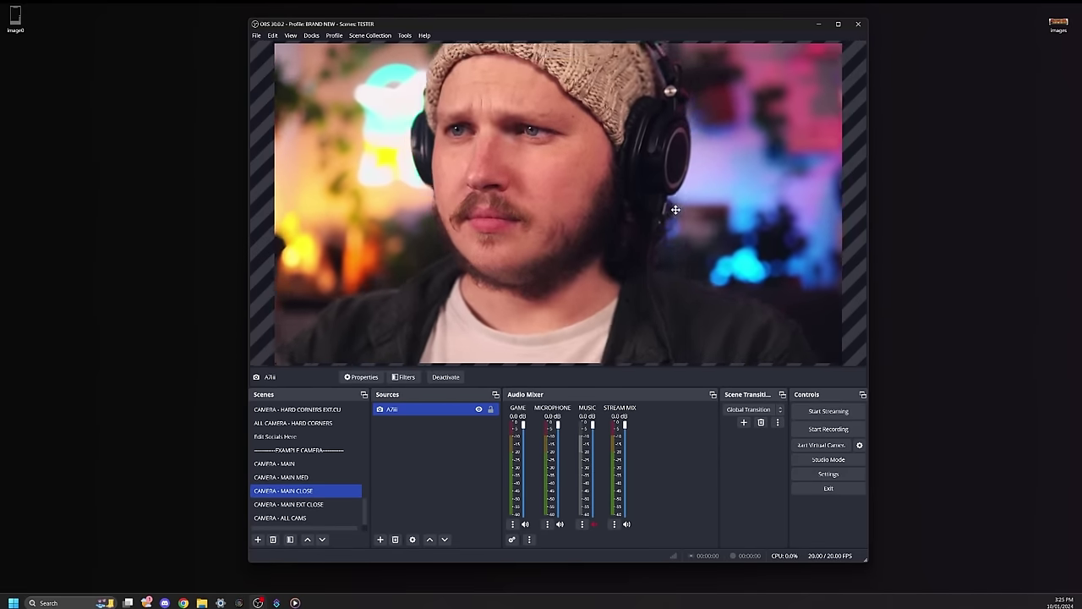
click(287, 503)
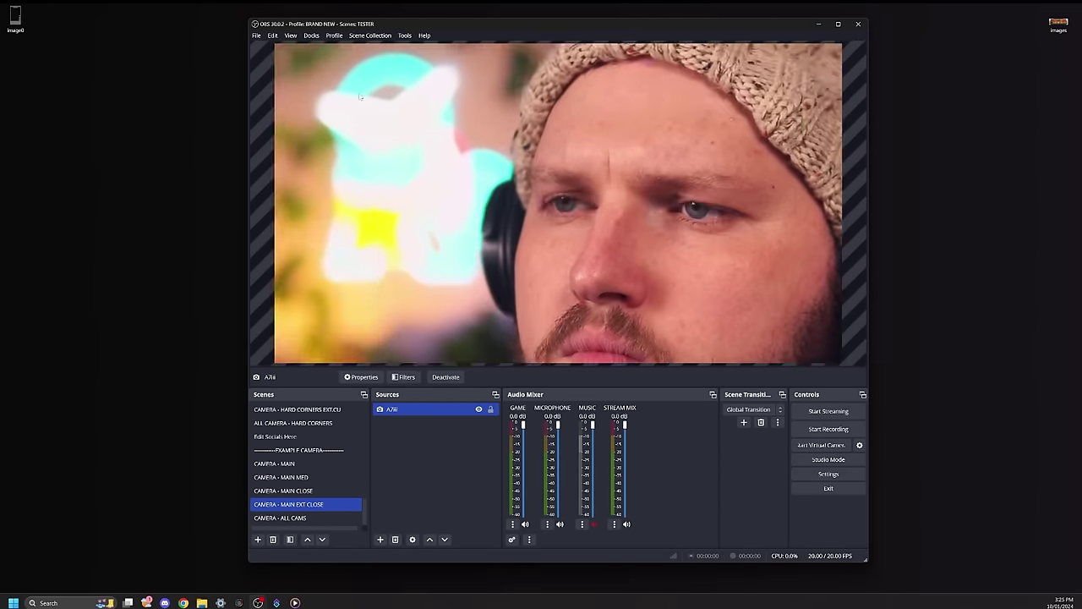
Step: Nest the camera scenes as existing-scene sources in the empty CAMERA - ALL CAMS scene
click(321, 517)
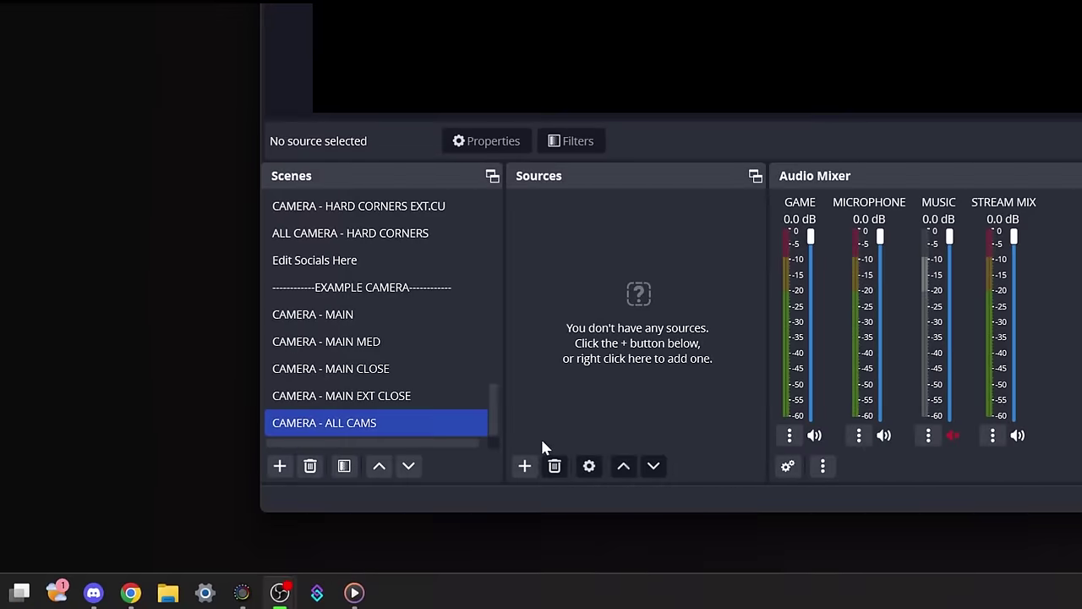
click(524, 465)
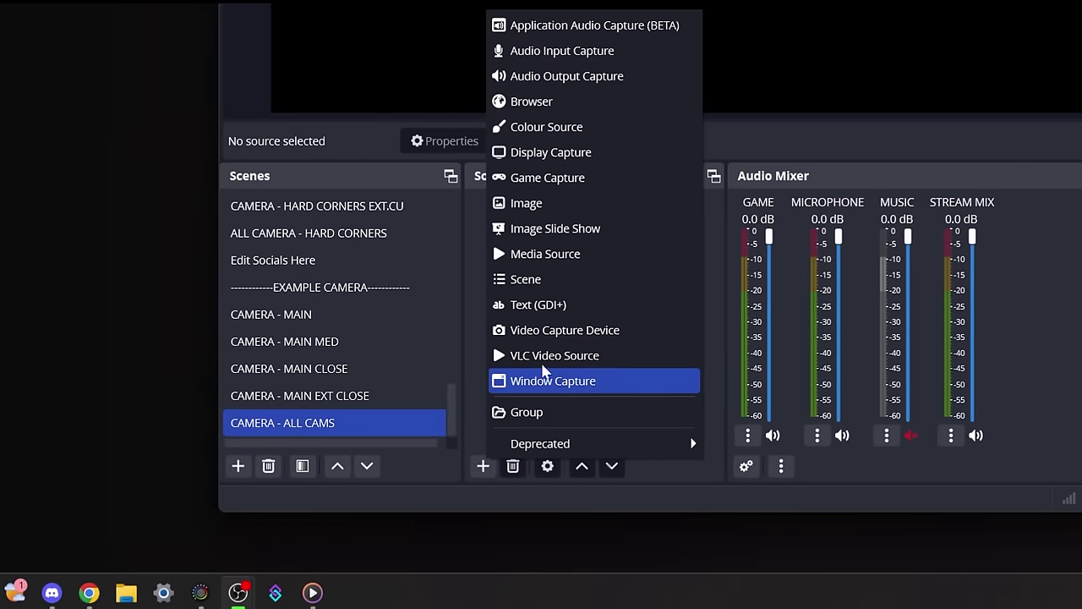
click(543, 279)
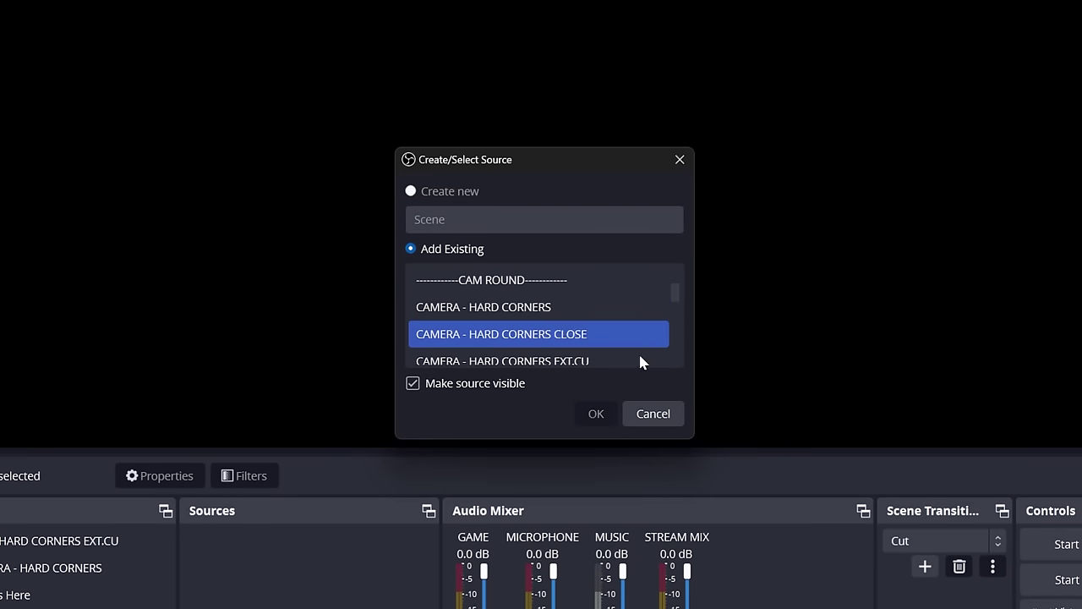
scroll(754, 304, down, 1)
click(493, 385)
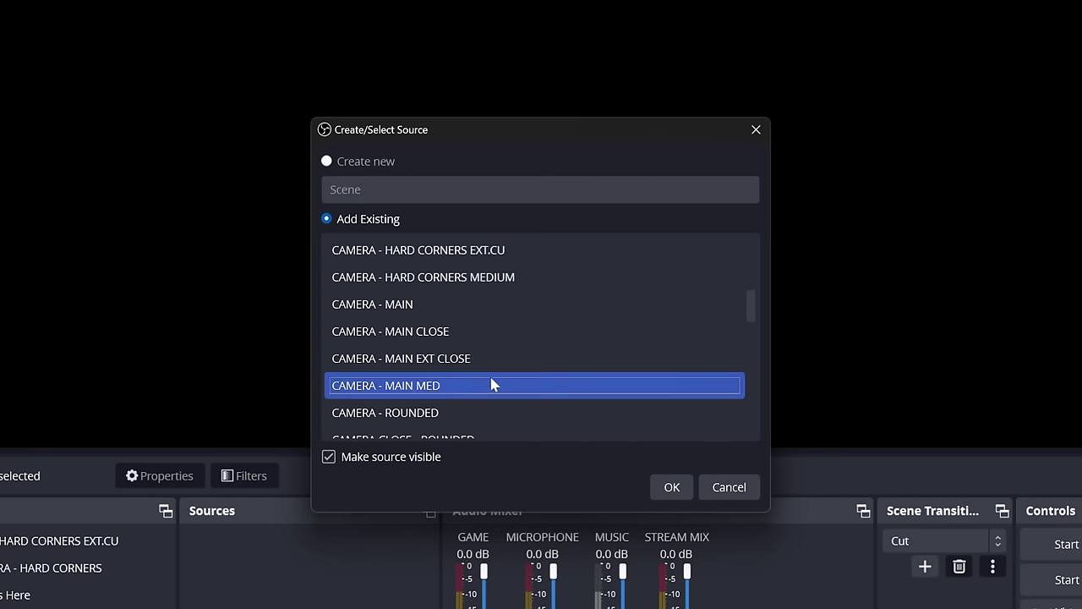
click(673, 487)
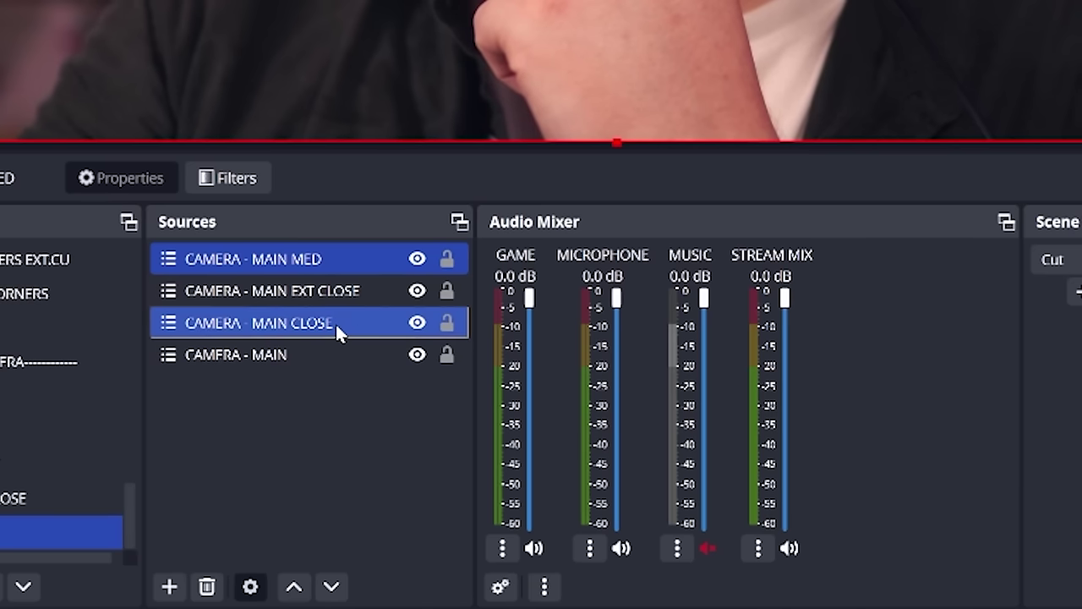
ctrl+click(326, 291)
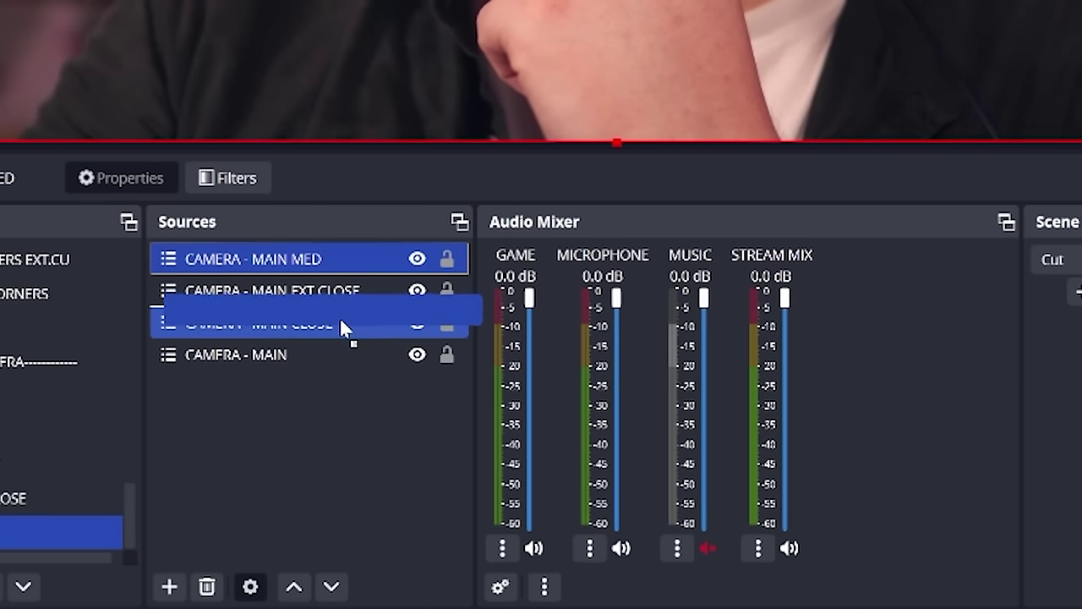
Step: Put the extra-close shot on top, hide EXT CLOSE and CLOSE, and toggle MAIN MED off and on
drag(342, 326, 340, 331)
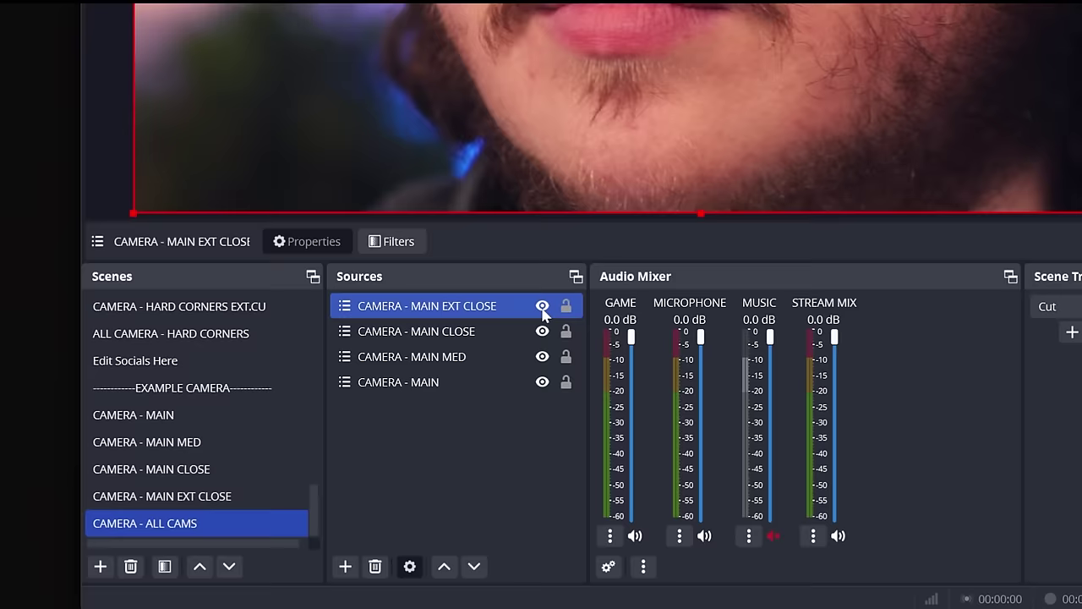
click(417, 258)
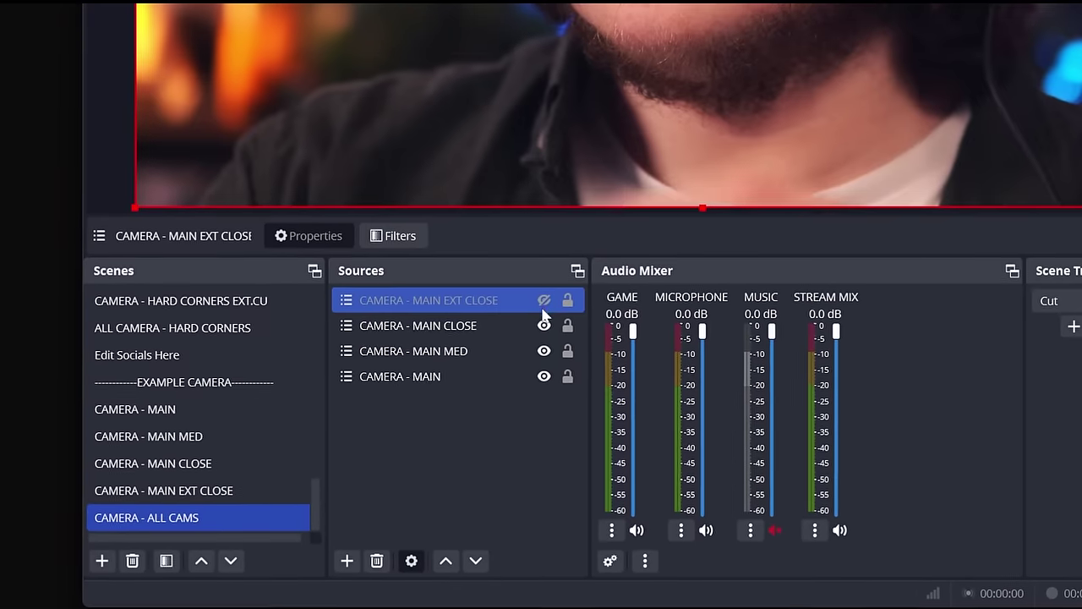
click(417, 291)
click(539, 314)
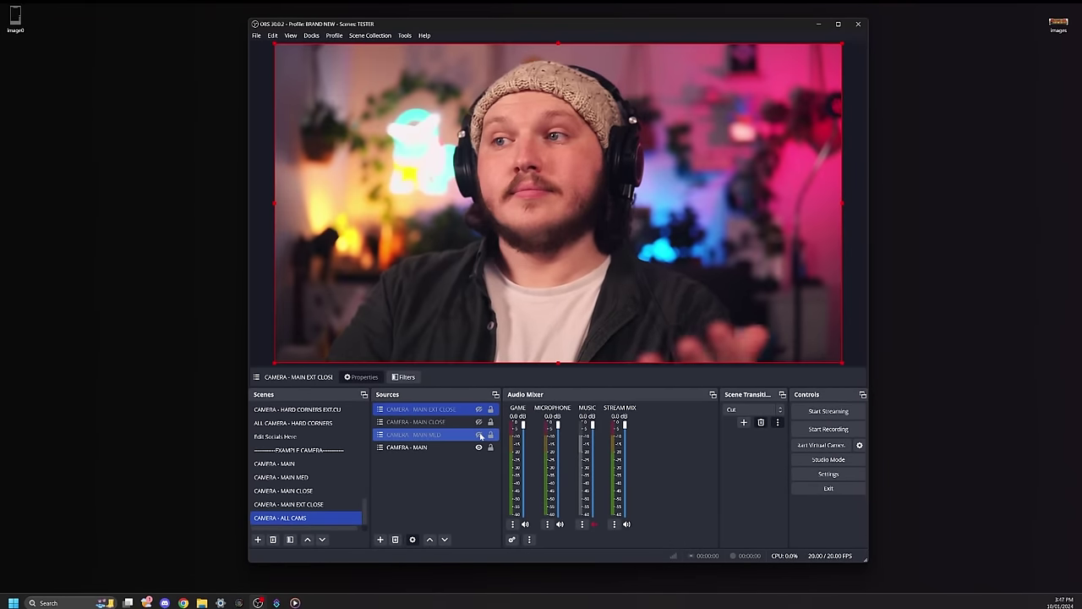
click(480, 435)
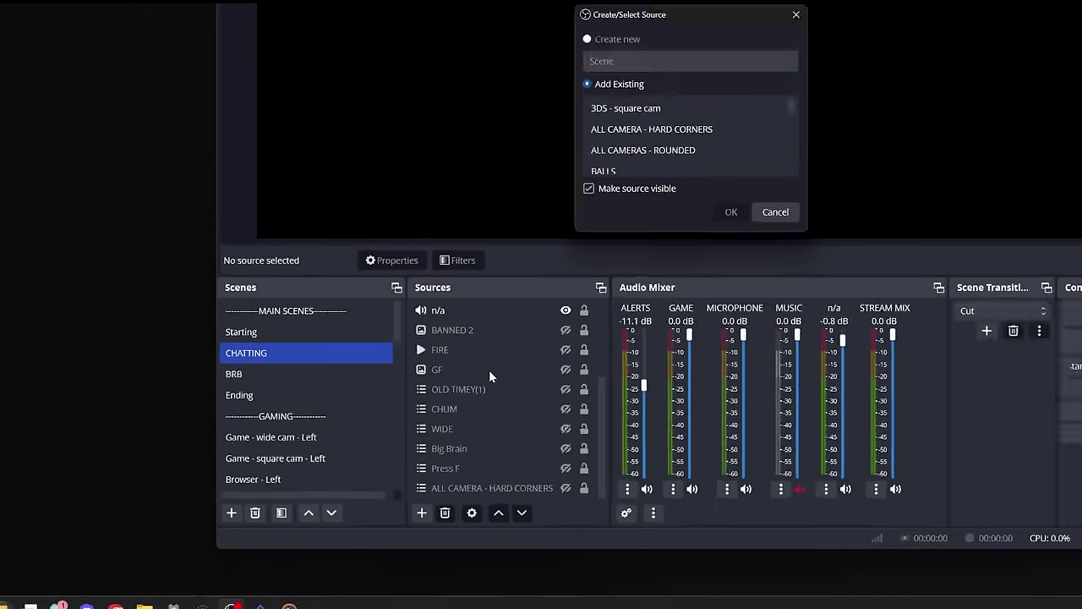
Step: Nest CAMERA - ALL CAMS as an existing scene source in CHATTING and in the game scene
click(534, 317)
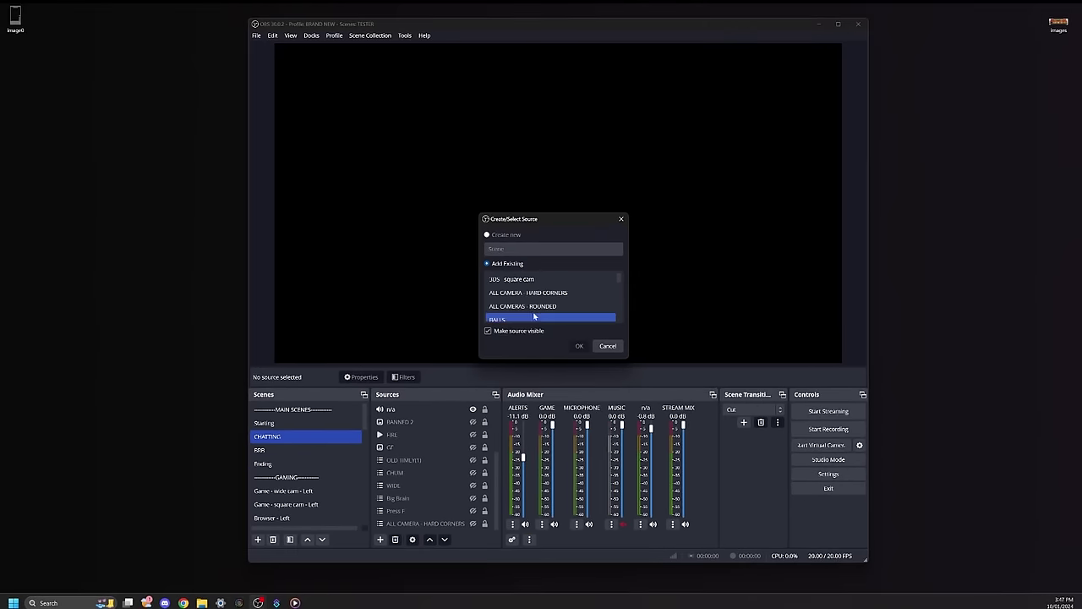
click(549, 280)
scroll(655, 253, down, 3)
click(573, 245)
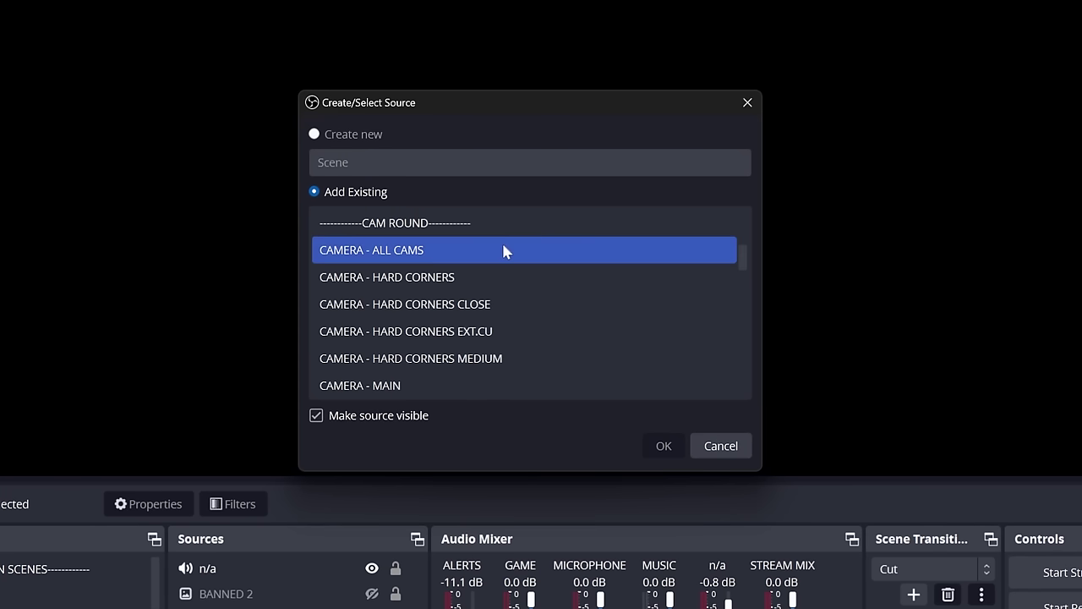
click(664, 446)
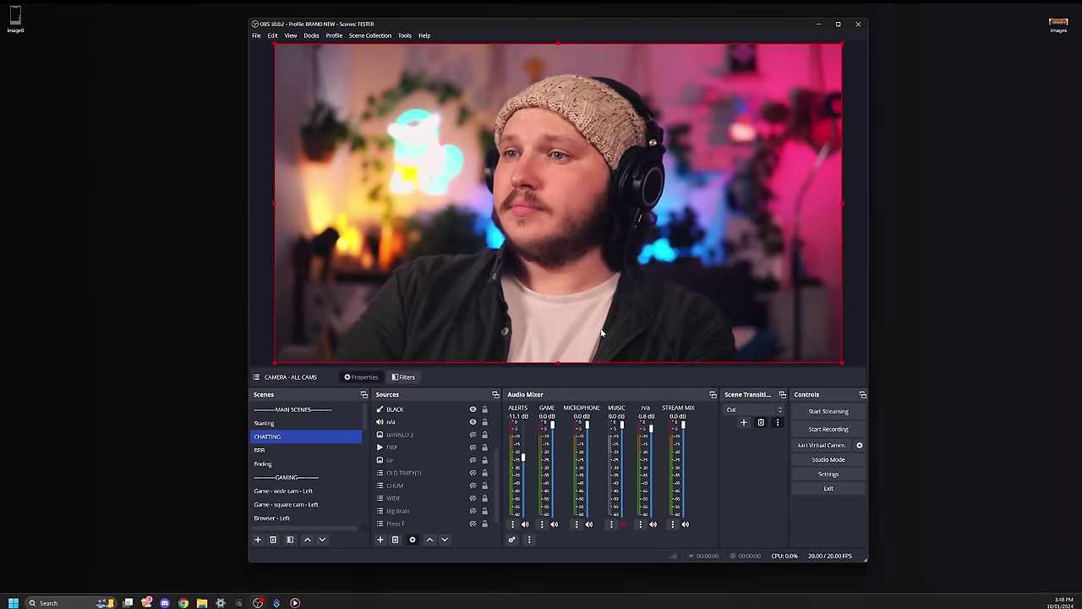
click(477, 451)
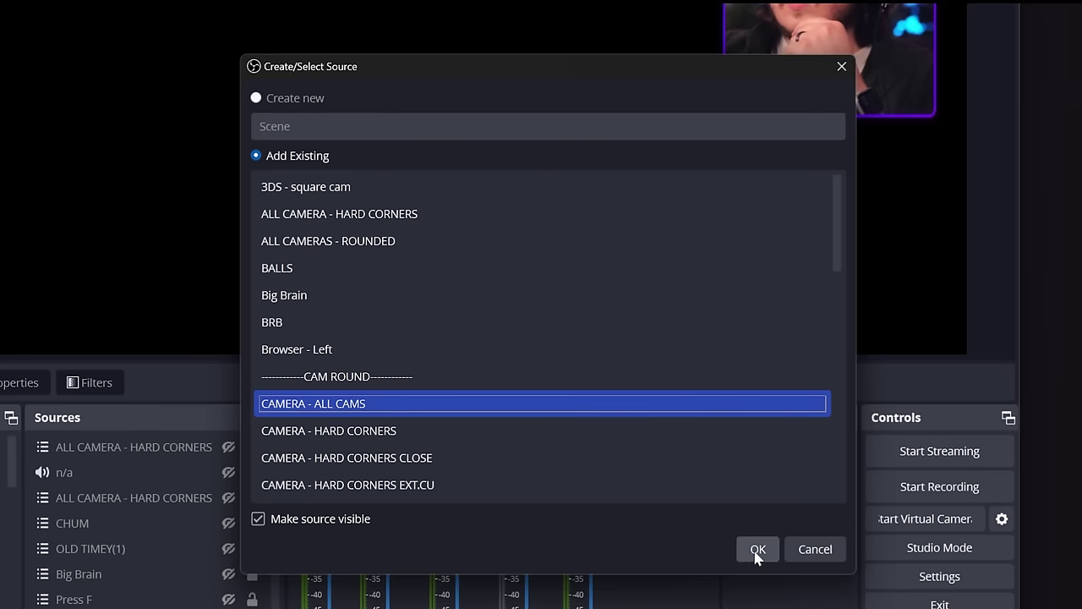
click(594, 244)
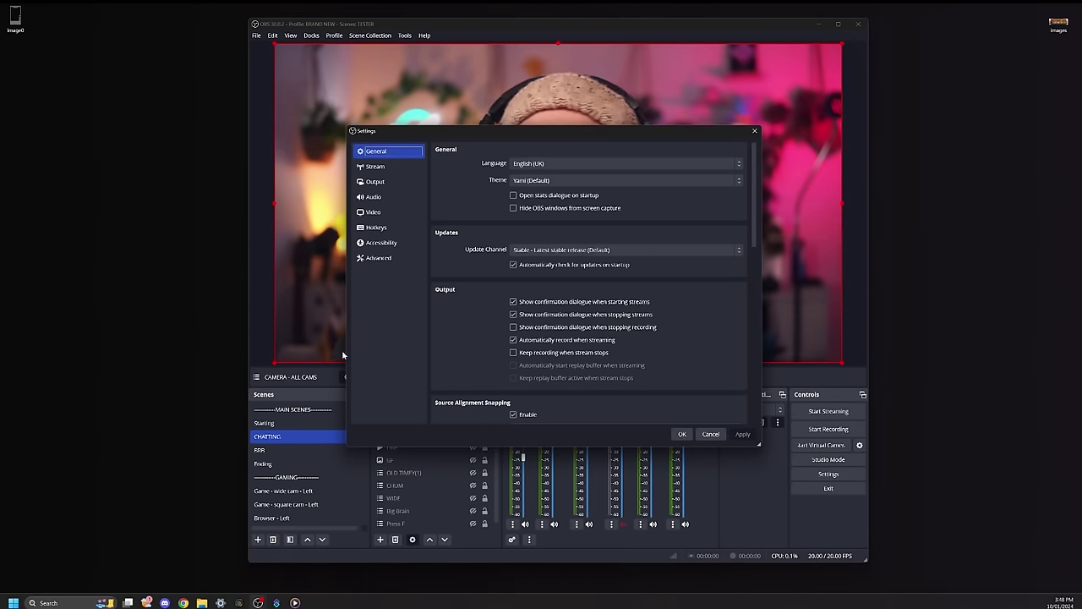
Step: Filter Hotkeys by 'MAIN', assign Ctrl+Shift+1 and Ctrl+Shift+3 to camera shots, and save
click(376, 227)
click(474, 149)
text(MAIN)
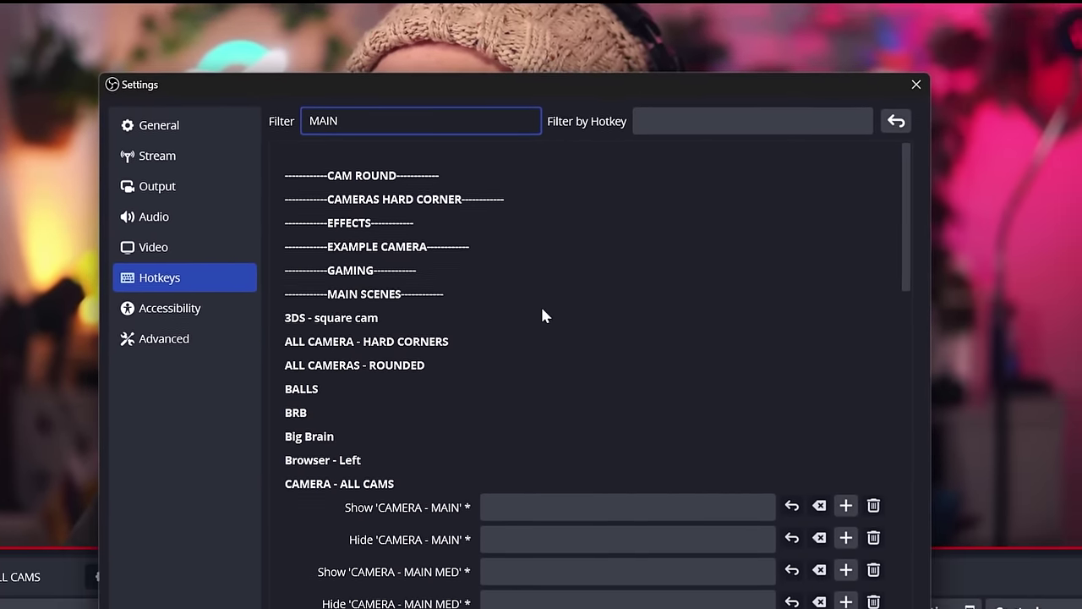
scroll(579, 364, down, 5)
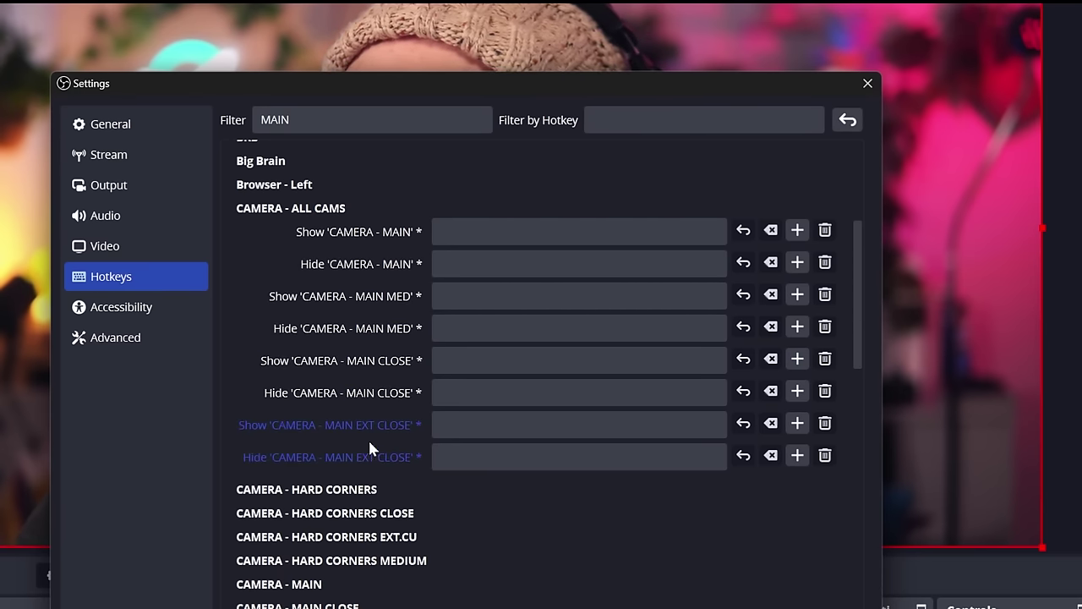
click(579, 230)
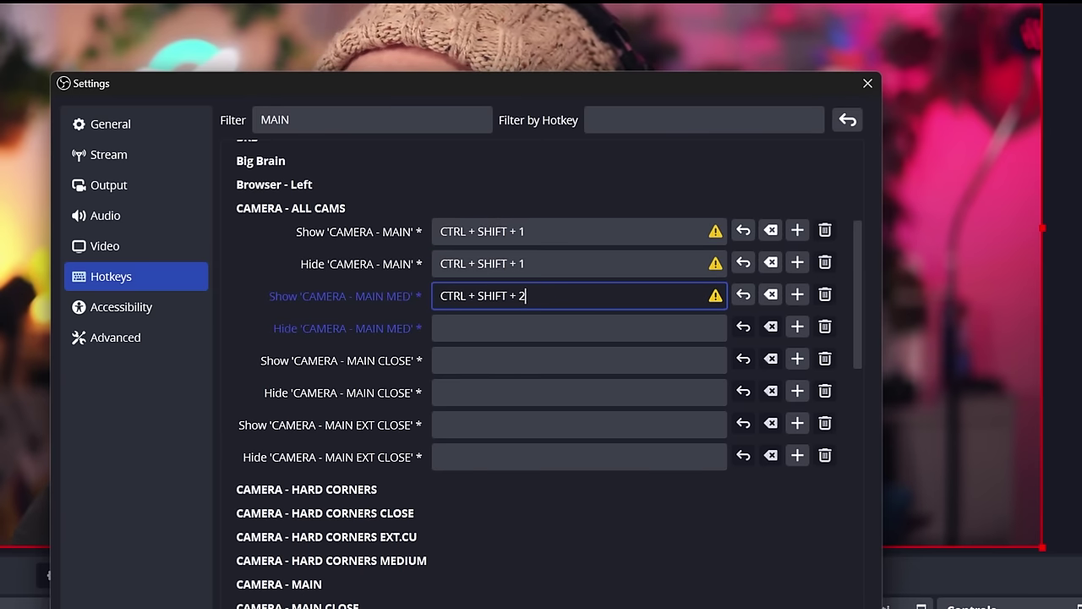
key(ctrl+shift+1)
key(ctrl+shift+3)
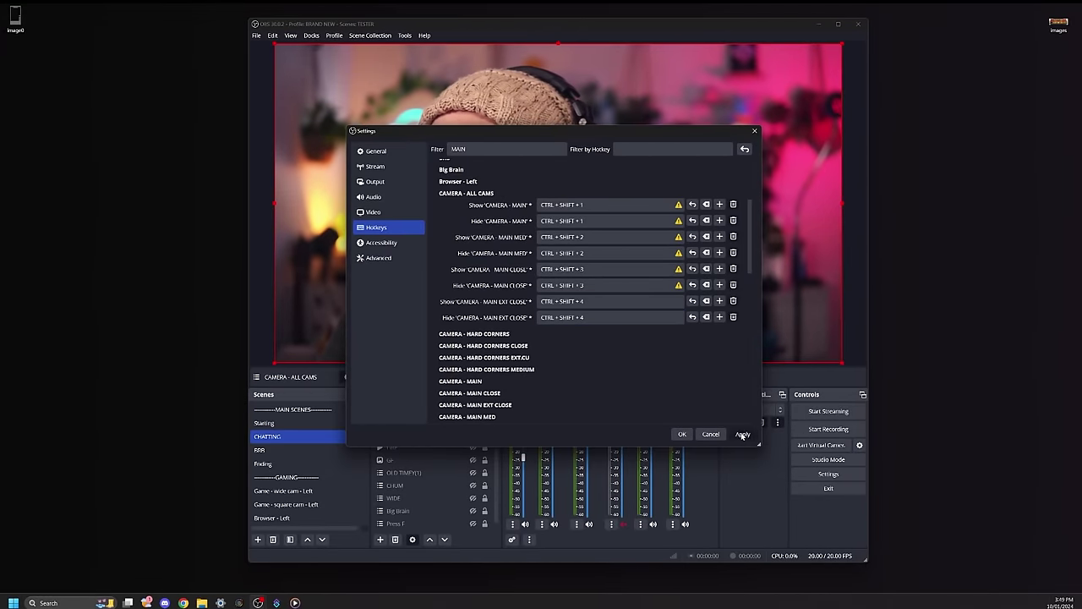
click(681, 434)
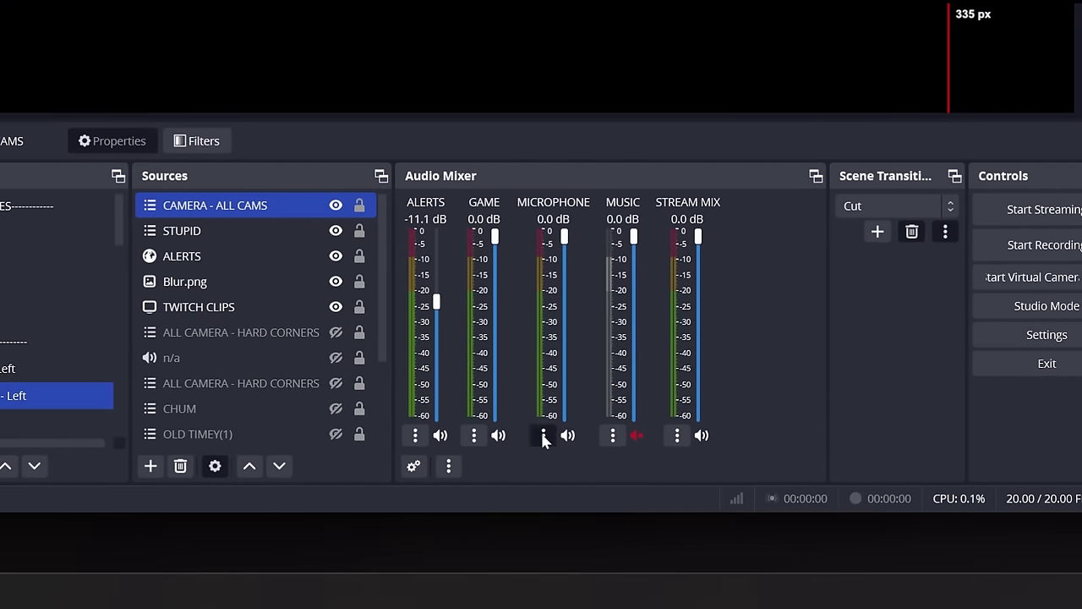
Step: Open the microphone's audio filters and view the list of available audio filters
click(543, 436)
click(540, 367)
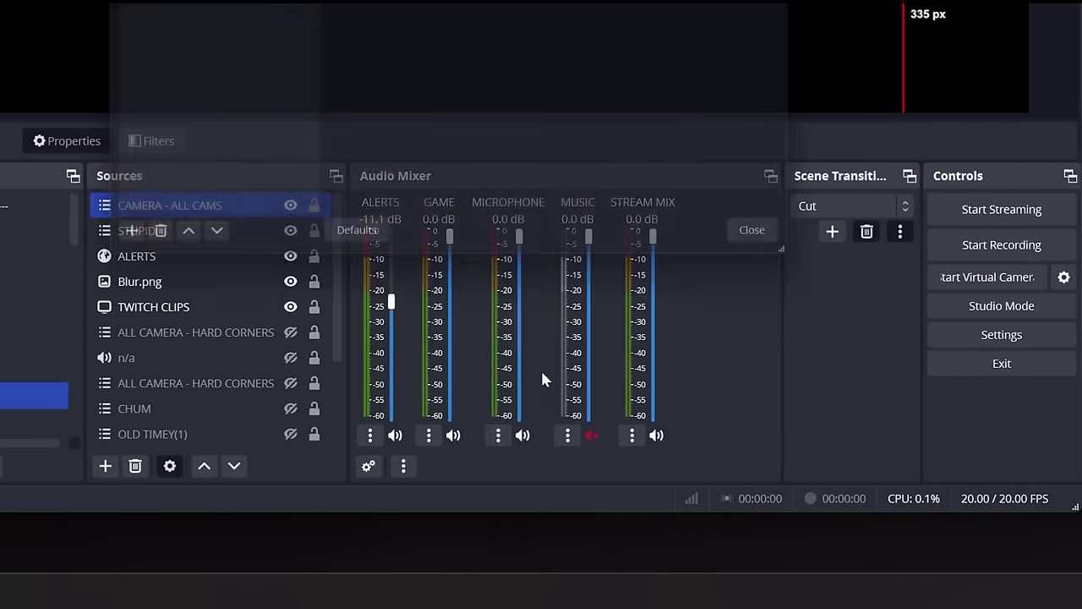
click(539, 313)
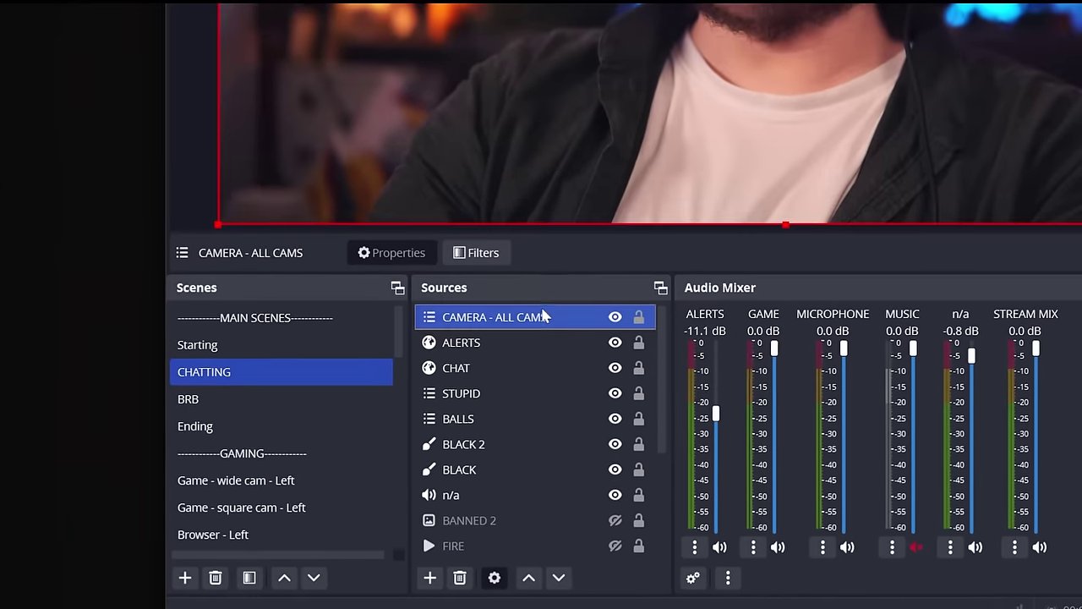
Step: Add a Scroll effect filter to the CAMERA - ALL CAMS source
right_click(543, 315)
click(557, 259)
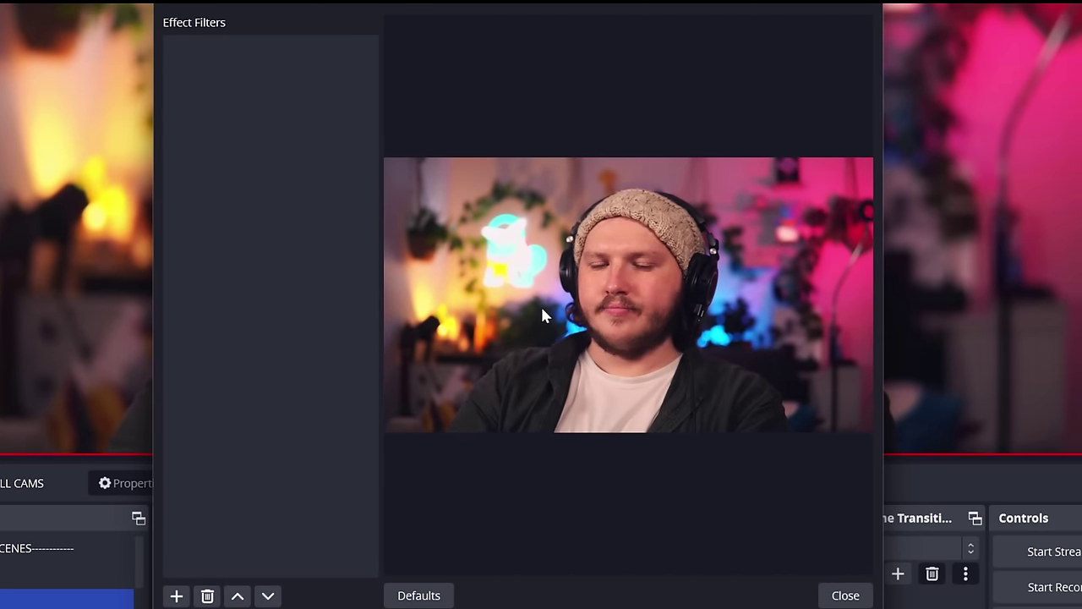
click(175, 597)
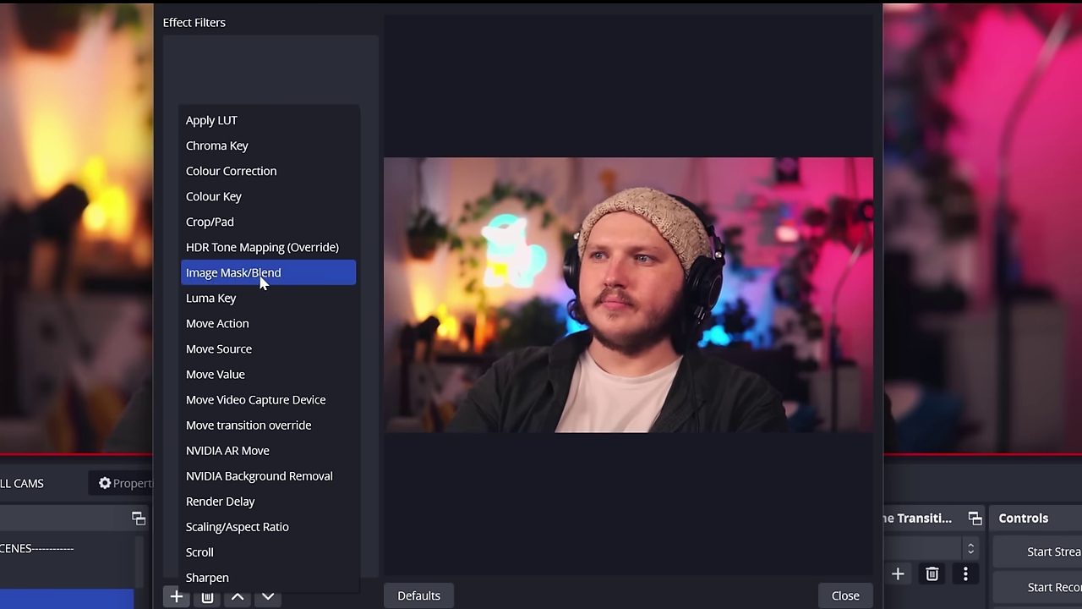
click(200, 552)
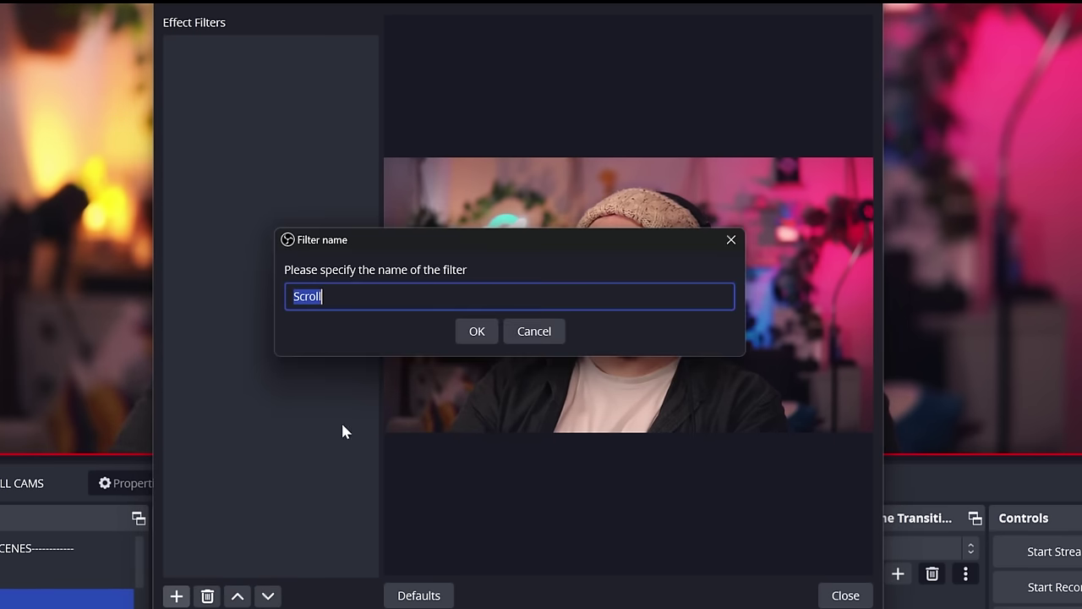
key(Return)
Step: Set the Scroll filter's horizontal speed to -32 and vertical speed to 260
drag(639, 289, 664, 288)
drag(639, 325, 590, 325)
drag(665, 289, 630, 288)
drag(589, 324, 715, 325)
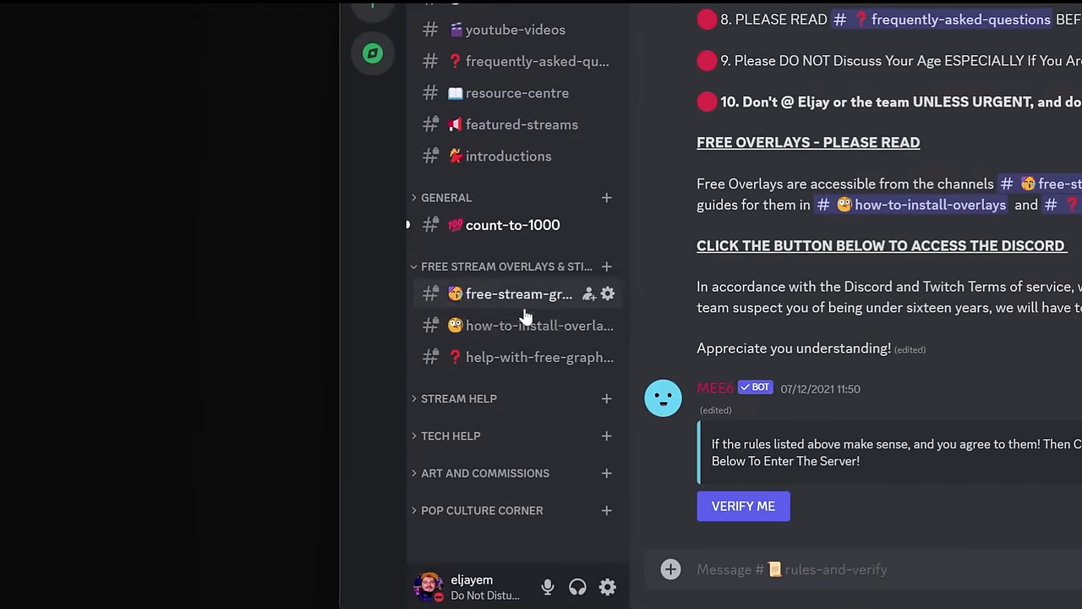
Step: Open the #free-stream-graphics channel under FREE STREAM OVERLAYS in the sidebar
click(457, 265)
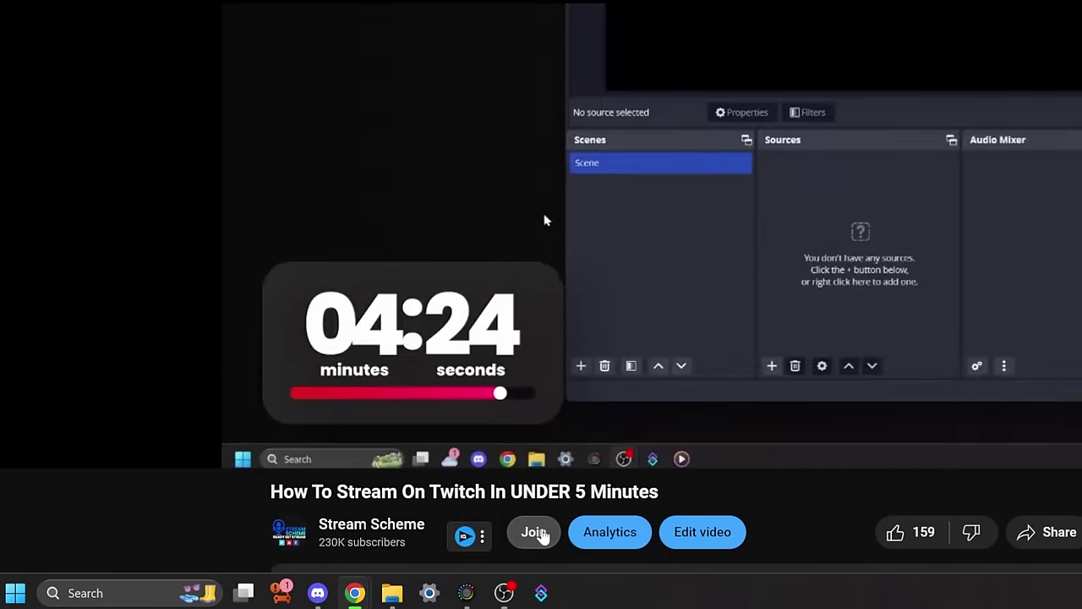
Step: Add a new scene from Scenes +, entering the name 'PRESS F - S' so far
click(533, 532)
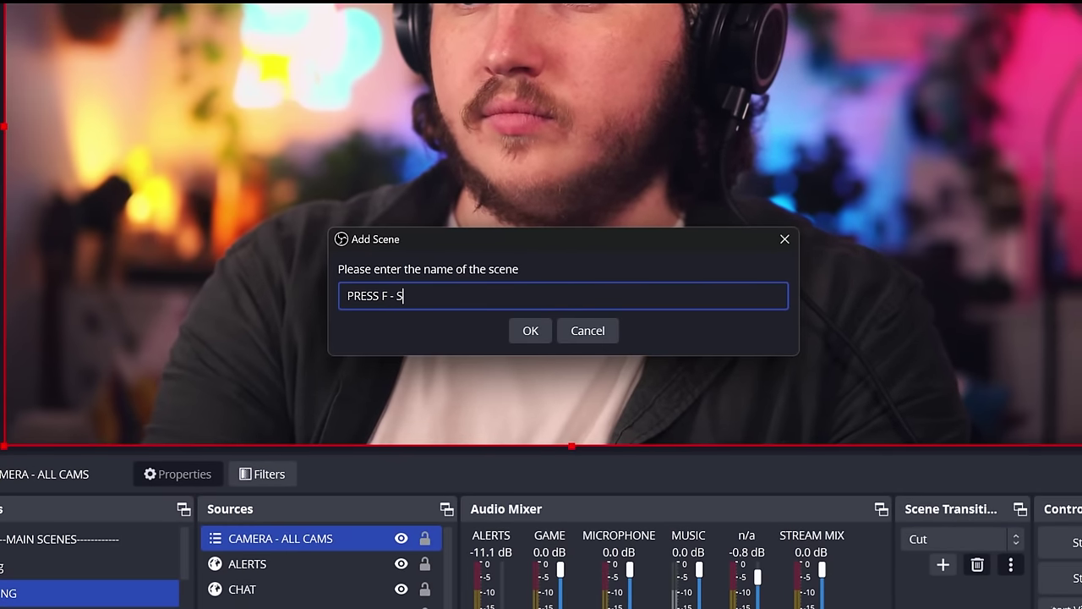
Step: Create the PRESS F - SAD RAIN scene and add a media source named RAIN
click(540, 327)
right_click(314, 608)
mouse_move(355, 608)
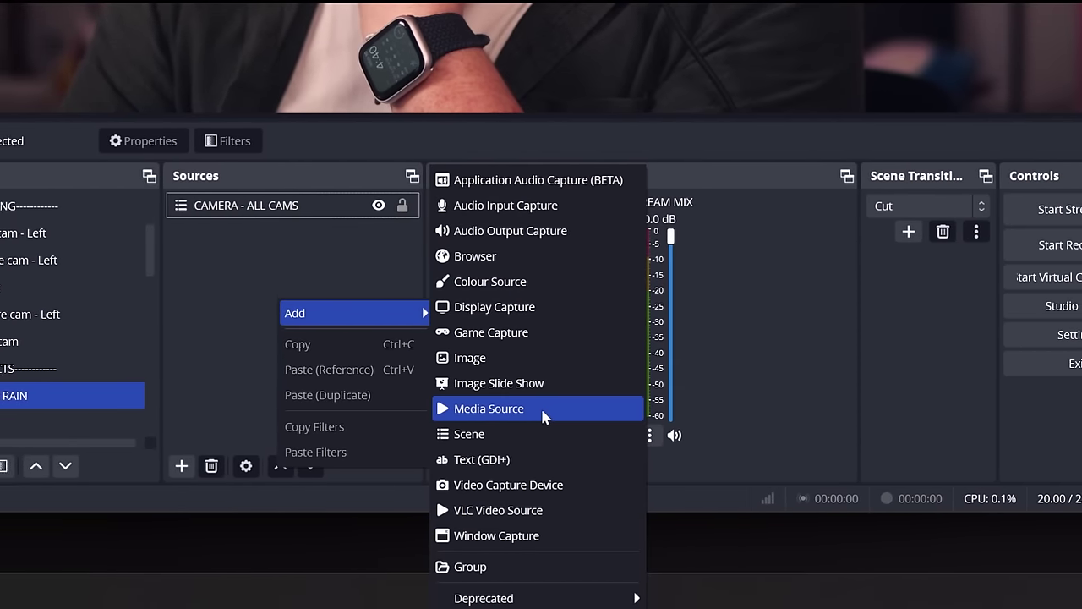
click(542, 412)
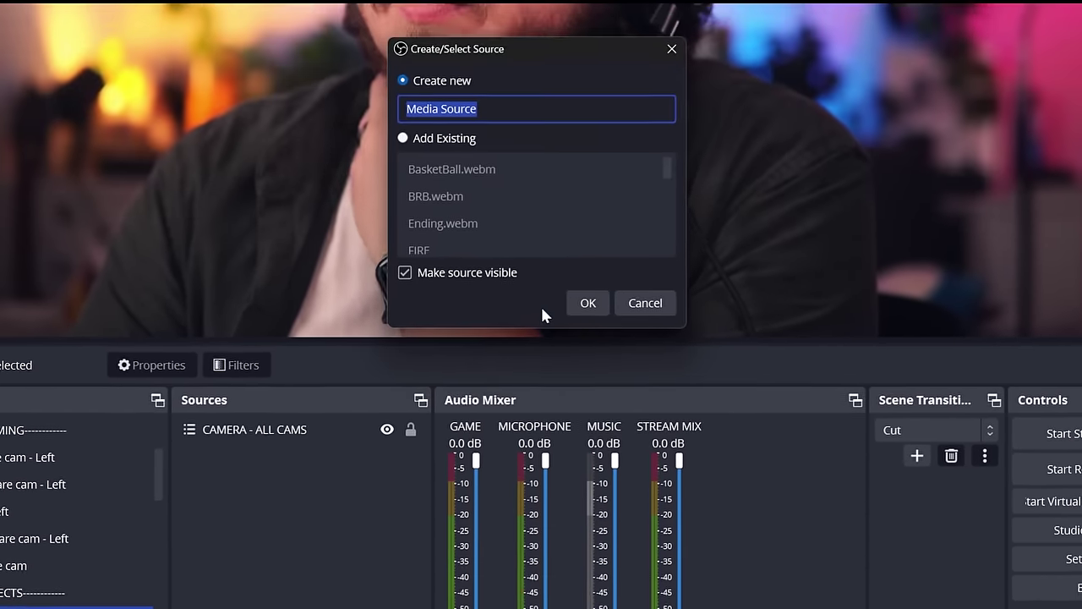
text(RAIN)
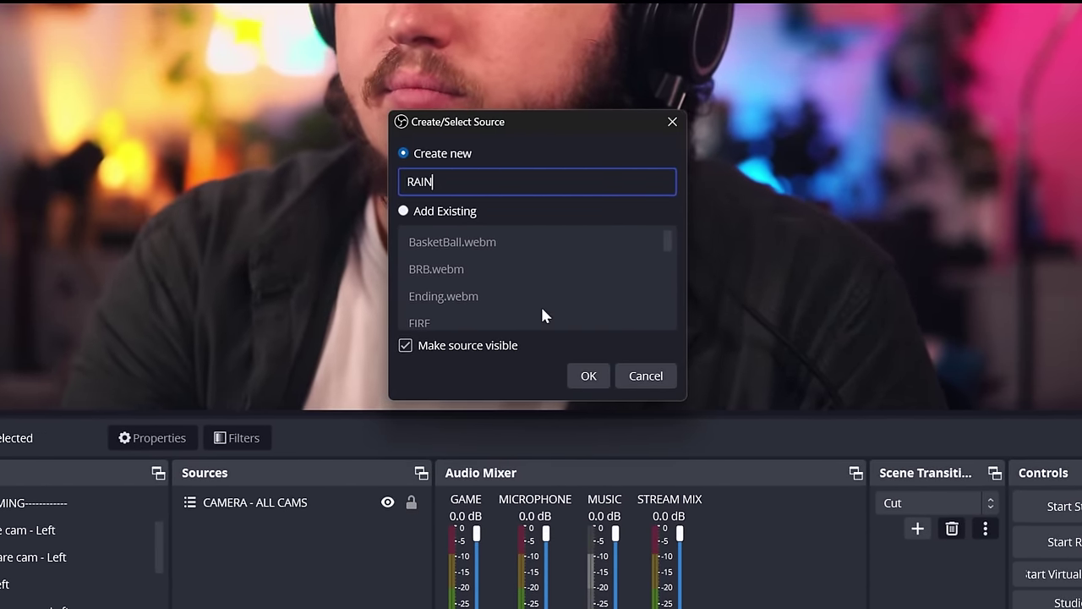
key(Return)
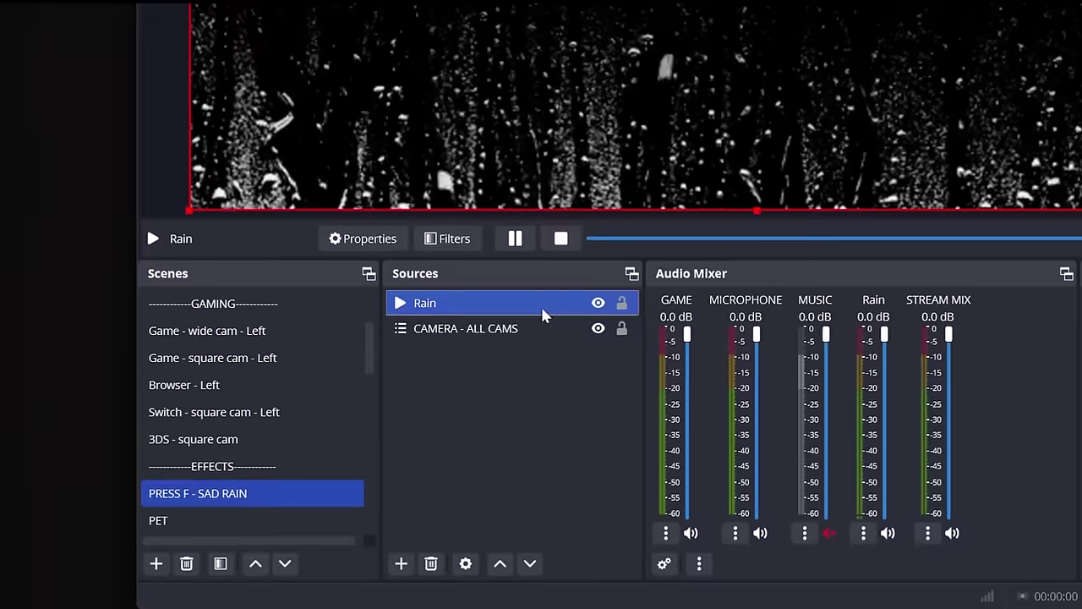
Step: Add a Colour Correction filter to the Rain video and lower its opacity to about 0.5
right_click(544, 313)
click(563, 263)
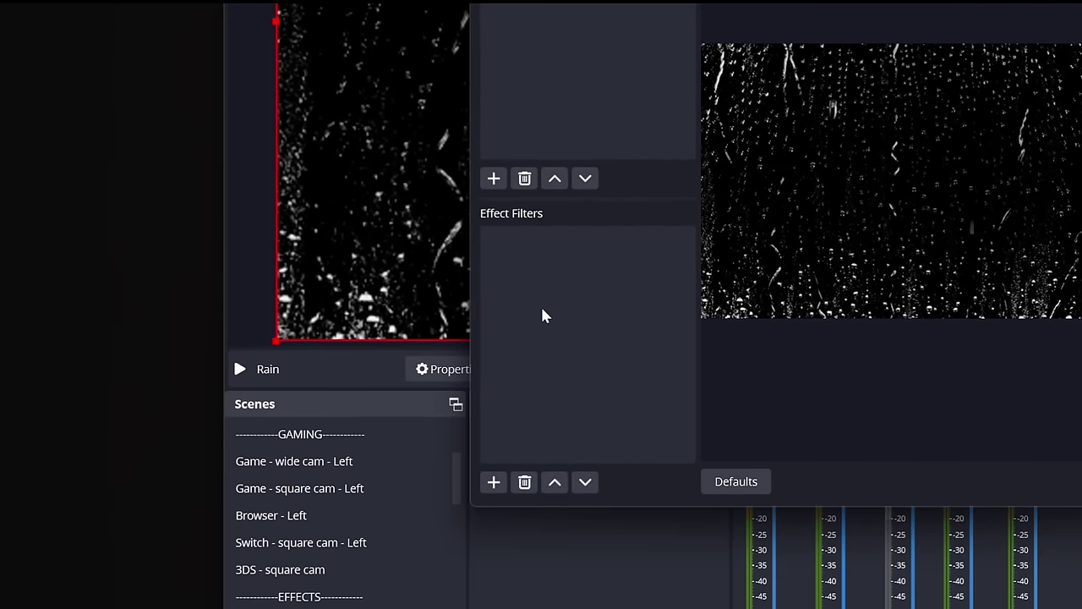
right_click(435, 211)
mouse_move(474, 228)
click(558, 352)
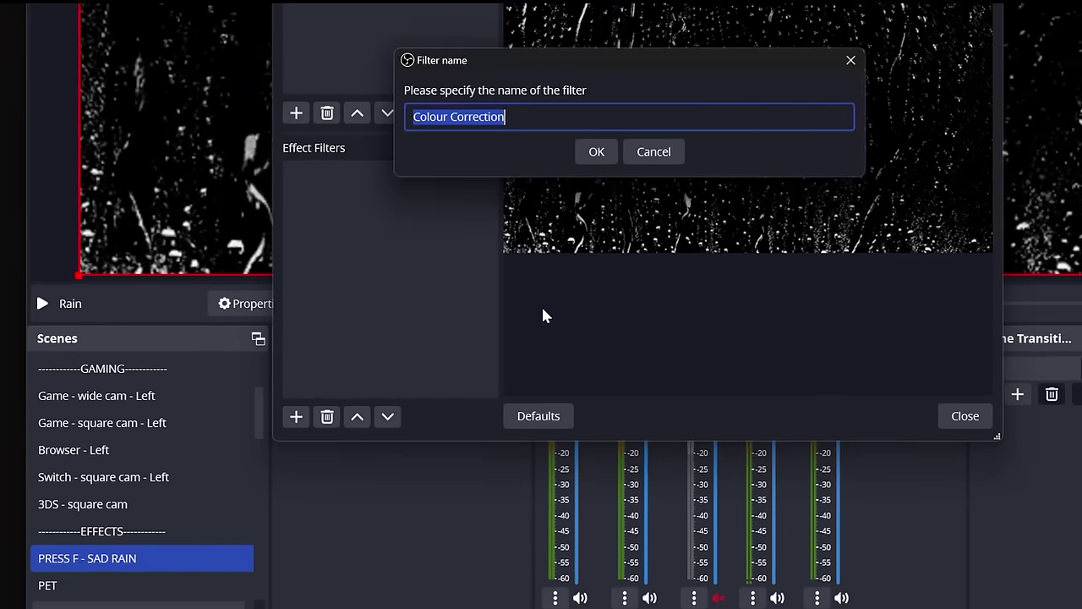
click(681, 194)
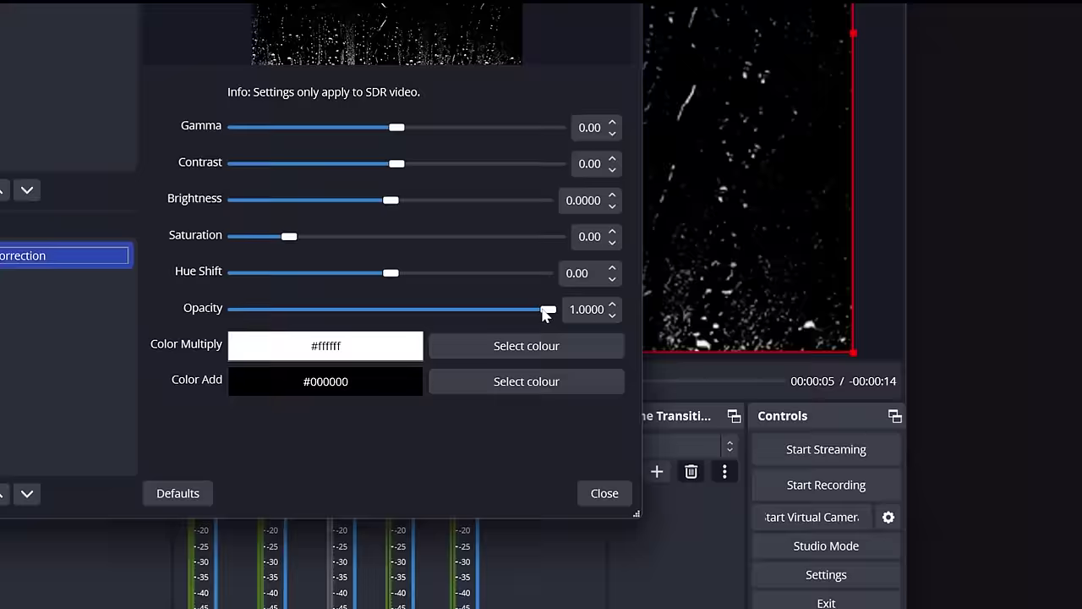
drag(820, 366, 819, 367)
drag(541, 310, 380, 308)
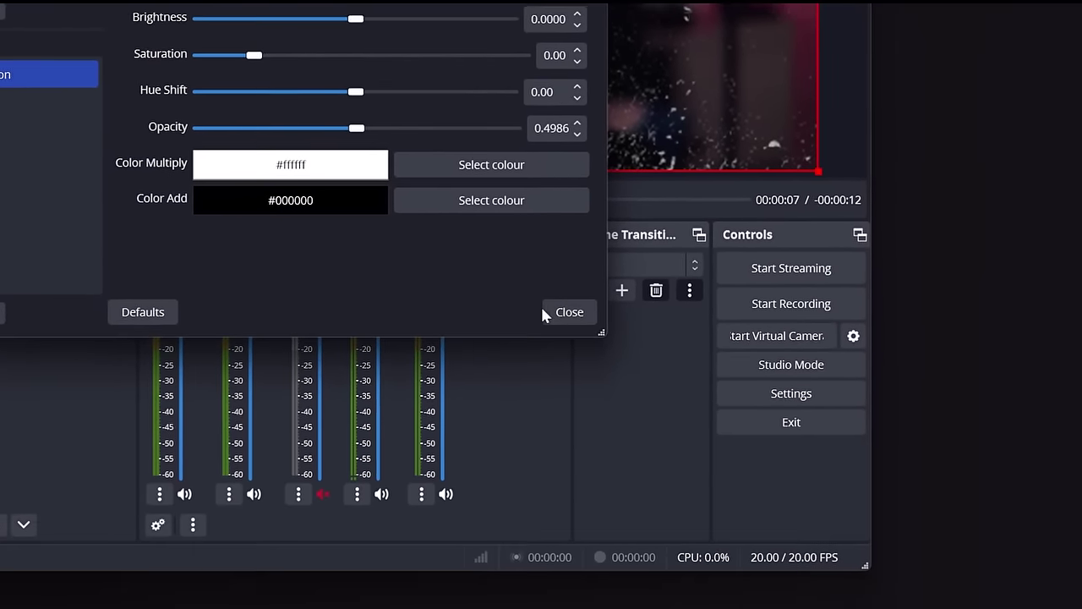
click(548, 312)
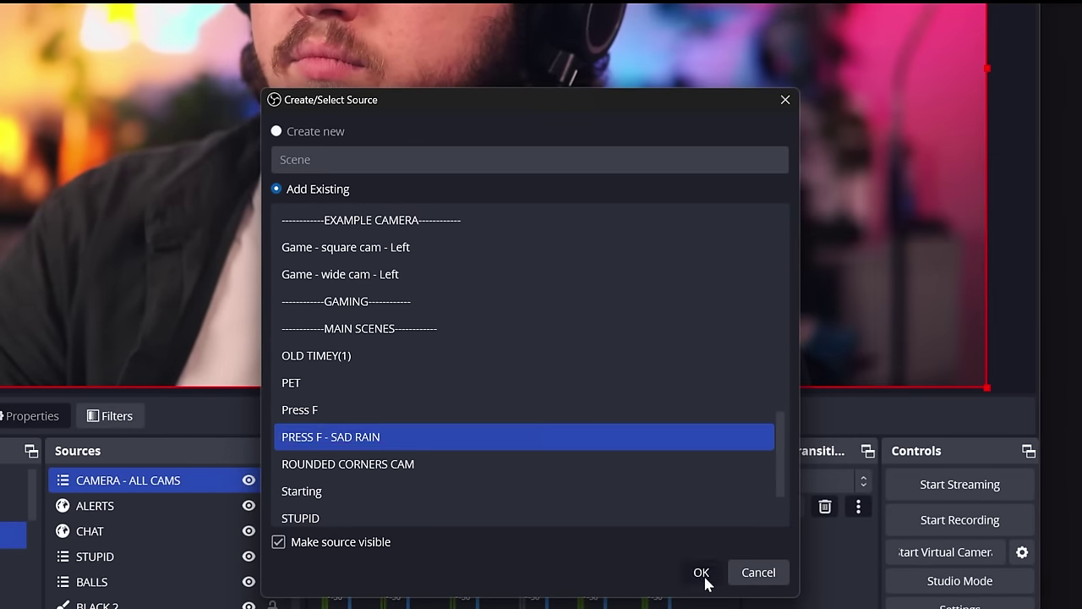
Step: Add the PRESS F - SAD RAIN scene as a source in CHATTING and toggle its visibility
click(701, 573)
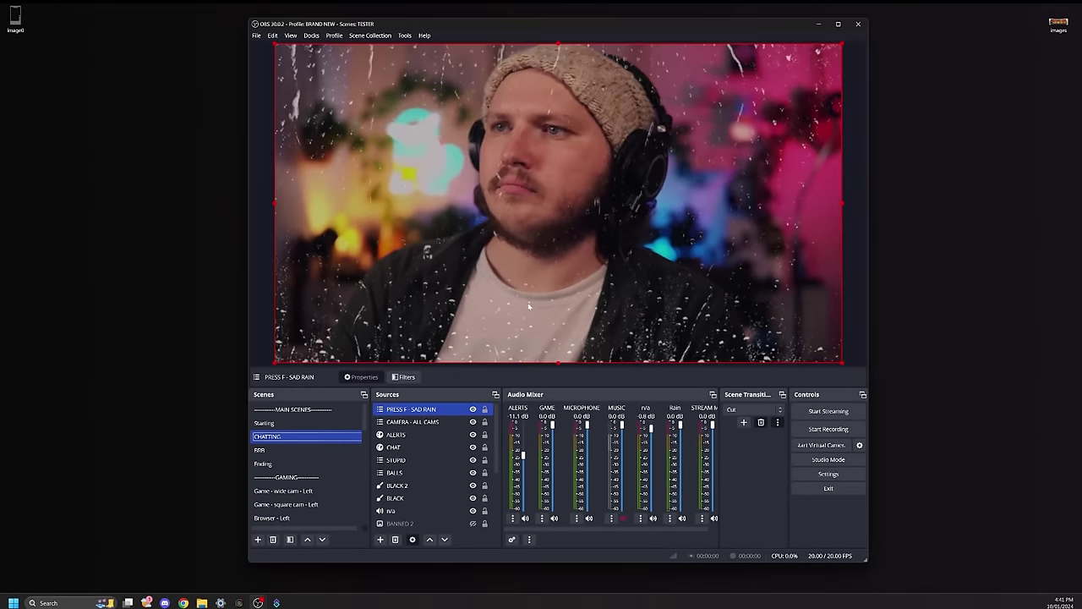
click(472, 410)
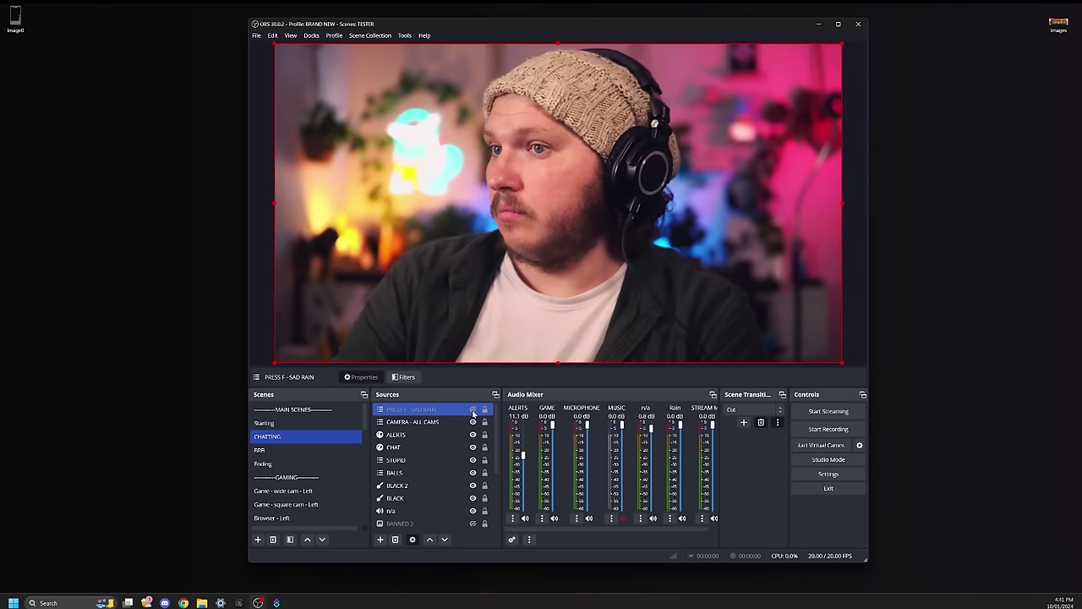
click(472, 410)
click(472, 410)
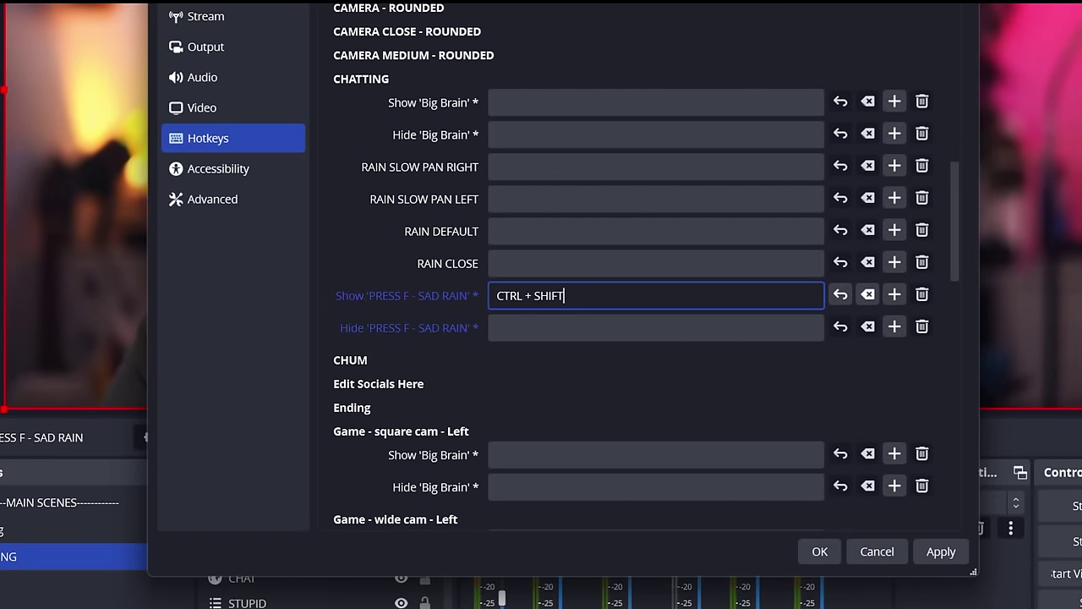
Step: Assign CTRL + SHIFT + F as both the show and hide hotkeys for PRESS F - SAD RAIN
key(ctrl+shift+f)
click(655, 327)
key(ctrl+shift+f)
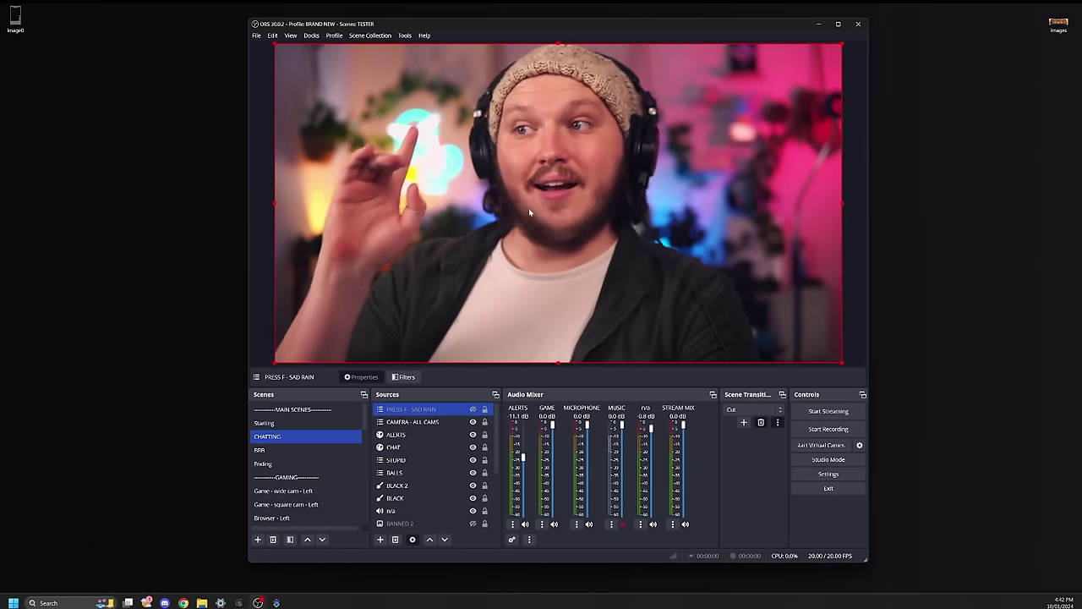
Step: Test the CTRL + SHIFT + F hotkey to show, hide and show the sad rain overlay
key(ctrl+shift+f)
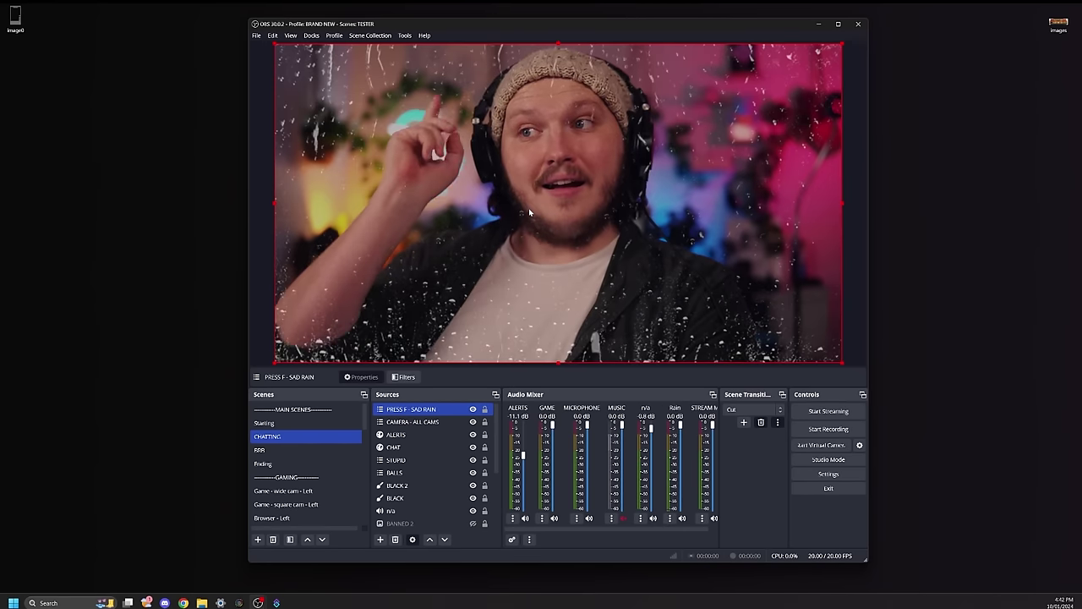
key(ctrl+shift+f)
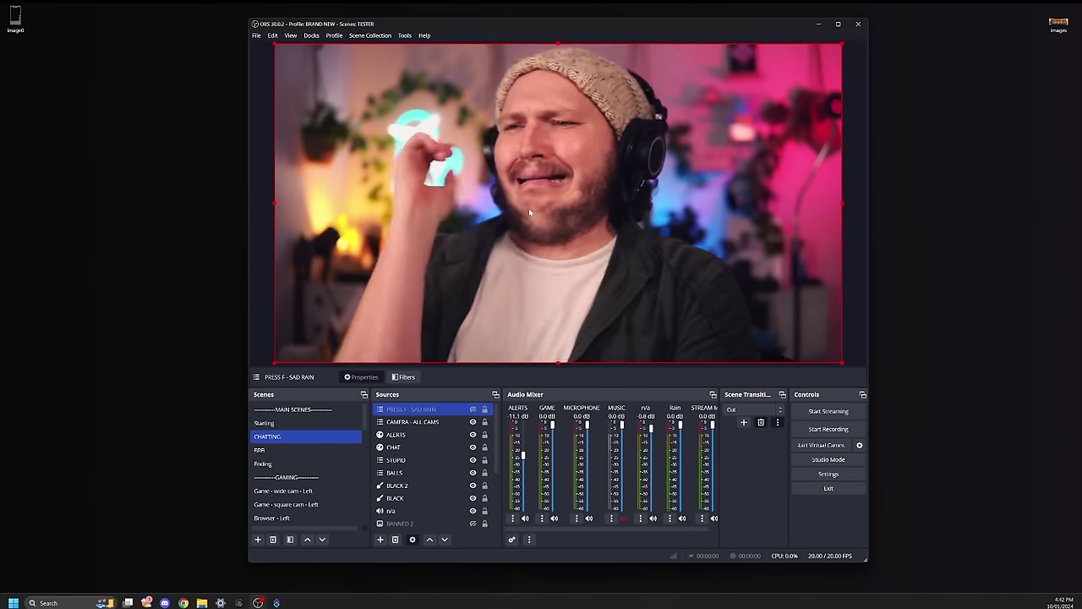
key(ctrl+shift+f)
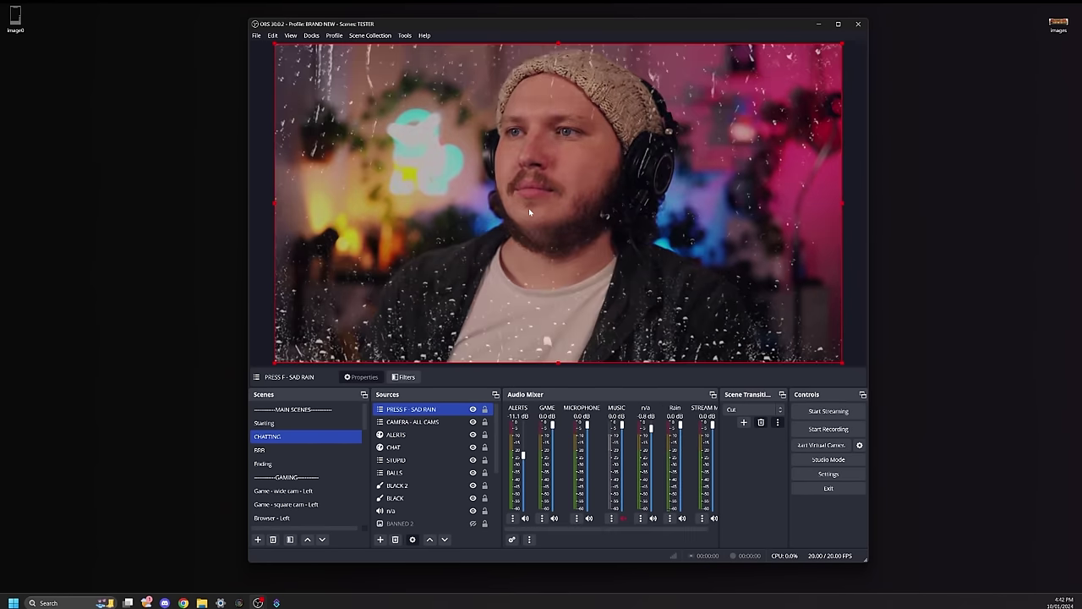
scroll(320, 460, down, 3)
Step: Add a Colour Correction filter with saturation -1.00 to the PRESS F - SAD RAIN scene
right_click(320, 460)
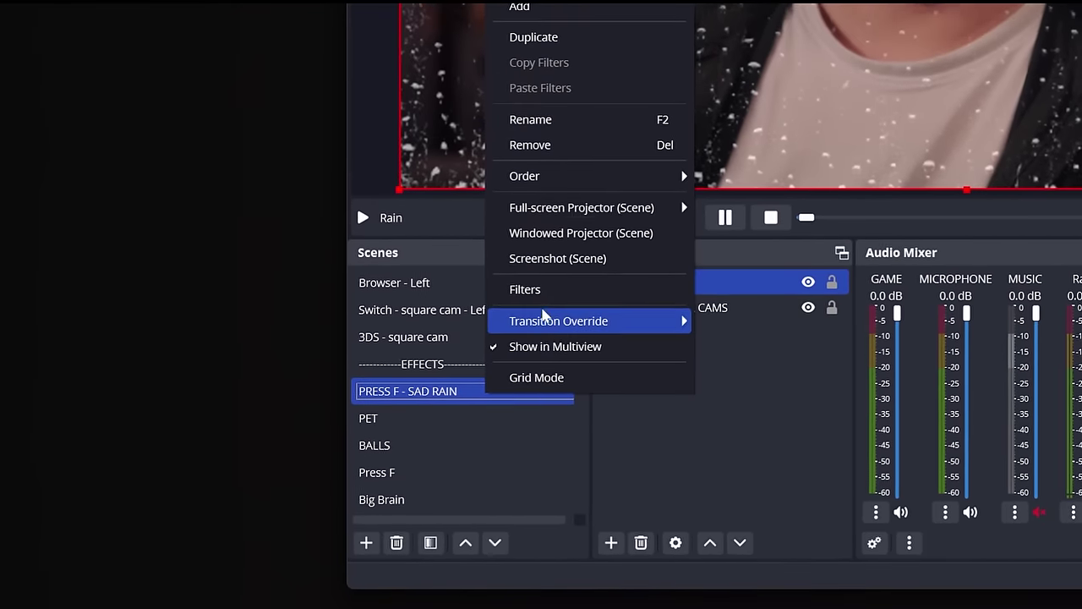
click(524, 289)
right_click(541, 306)
mouse_move(542, 308)
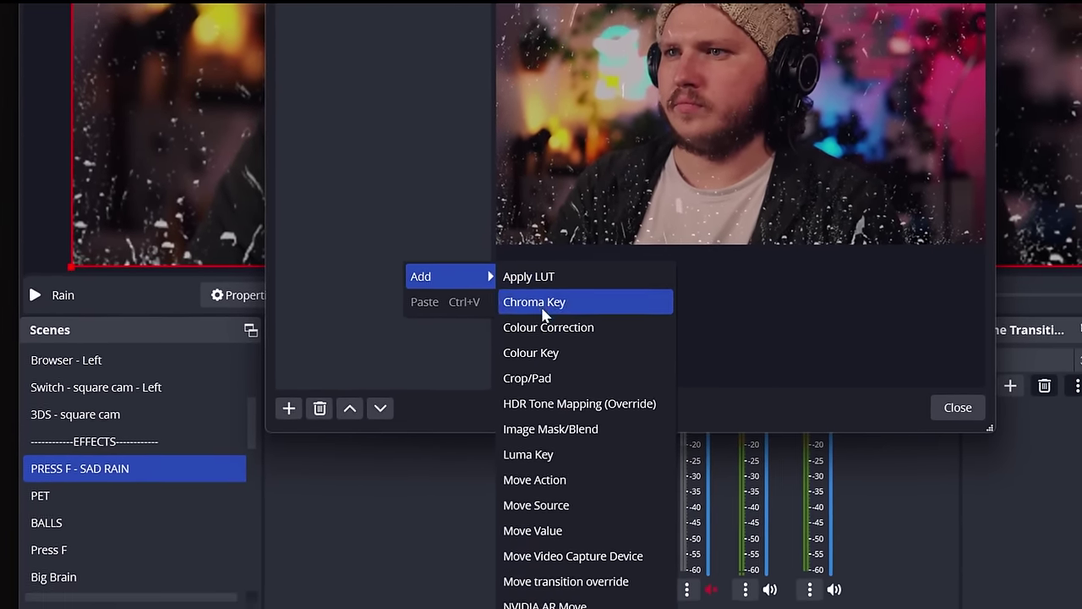
click(655, 354)
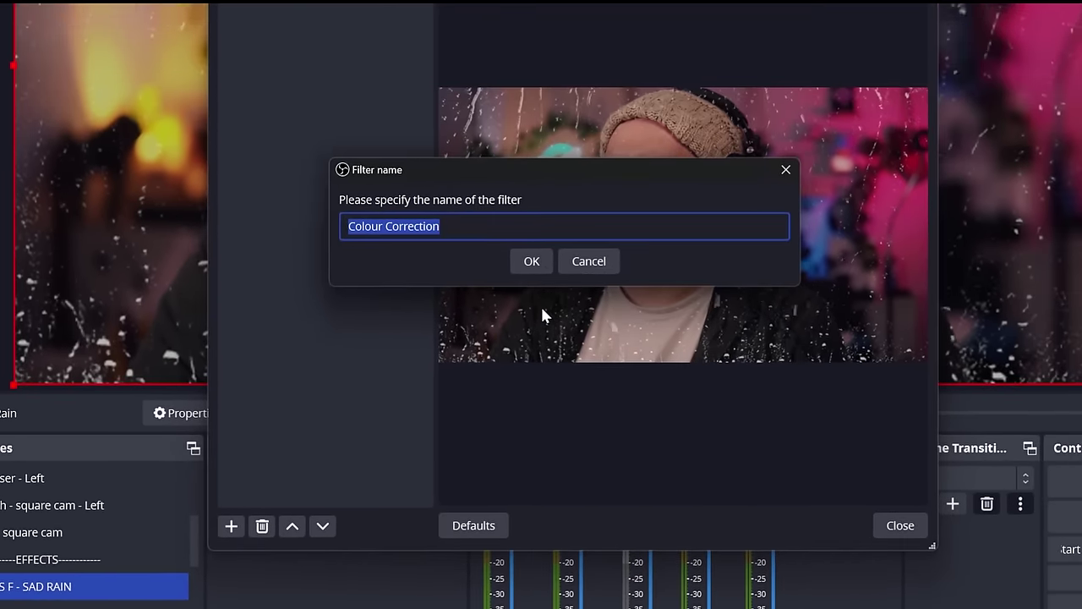
key(Return)
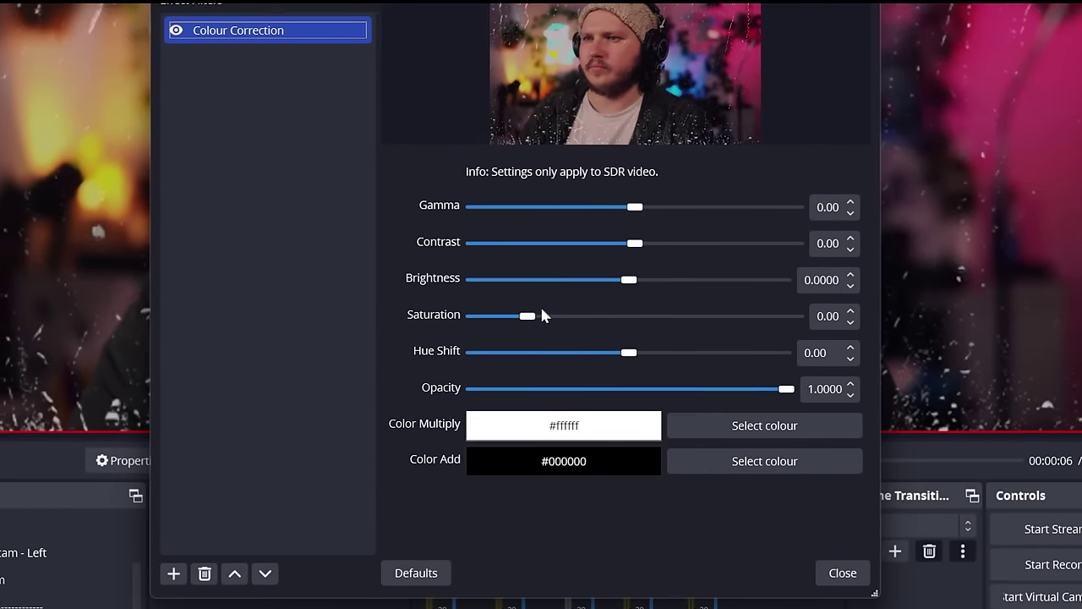
scroll(542, 314, down, 10)
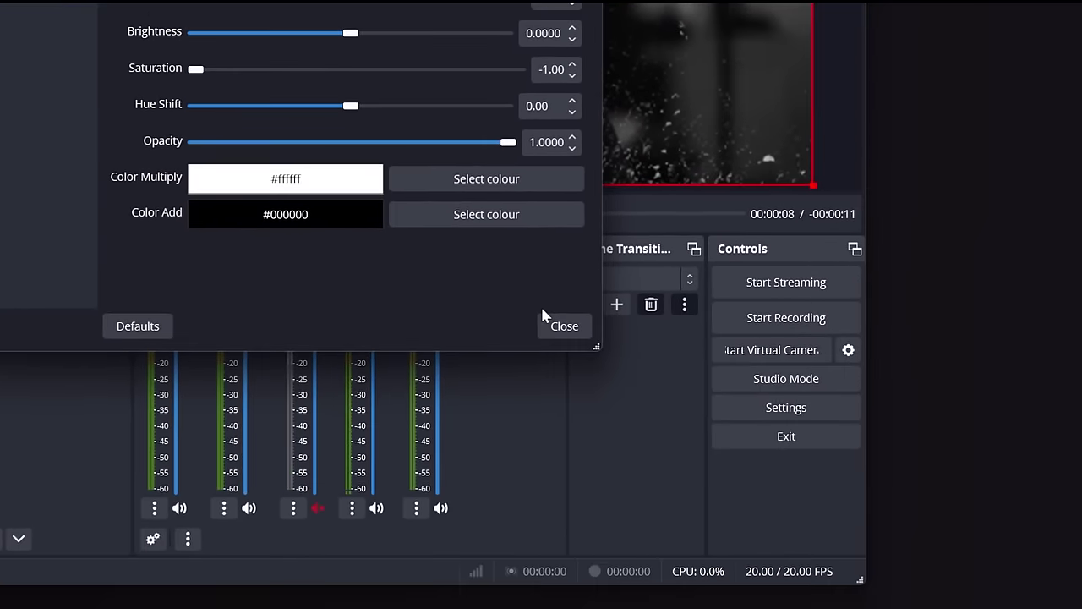
click(545, 319)
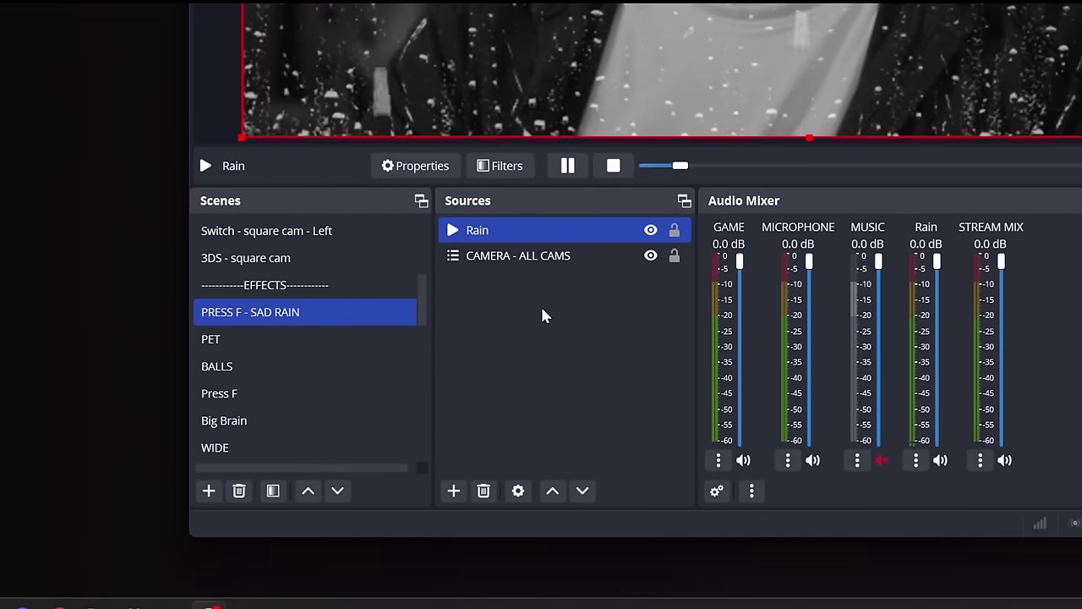
Step: Add a Sad Song media source to the scene and set its volume to -4.0 dB
right_click(545, 313)
mouse_move(542, 313)
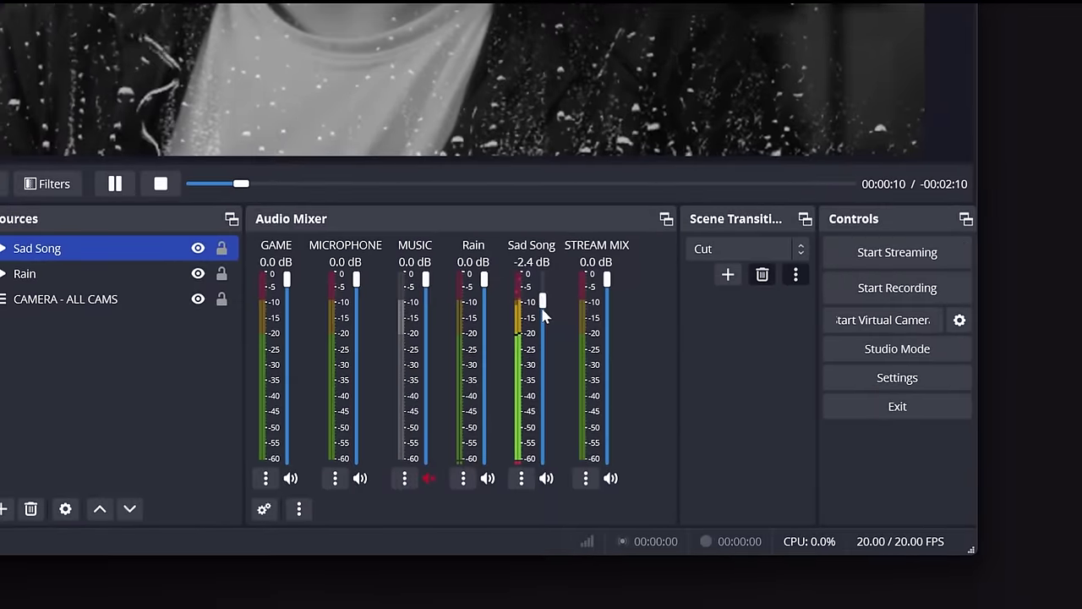
drag(654, 443, 652, 446)
Step: Set the Sad Song's audio monitoring to Monitor Only (mute output) in Advanced Audio Properties
click(519, 470)
click(545, 423)
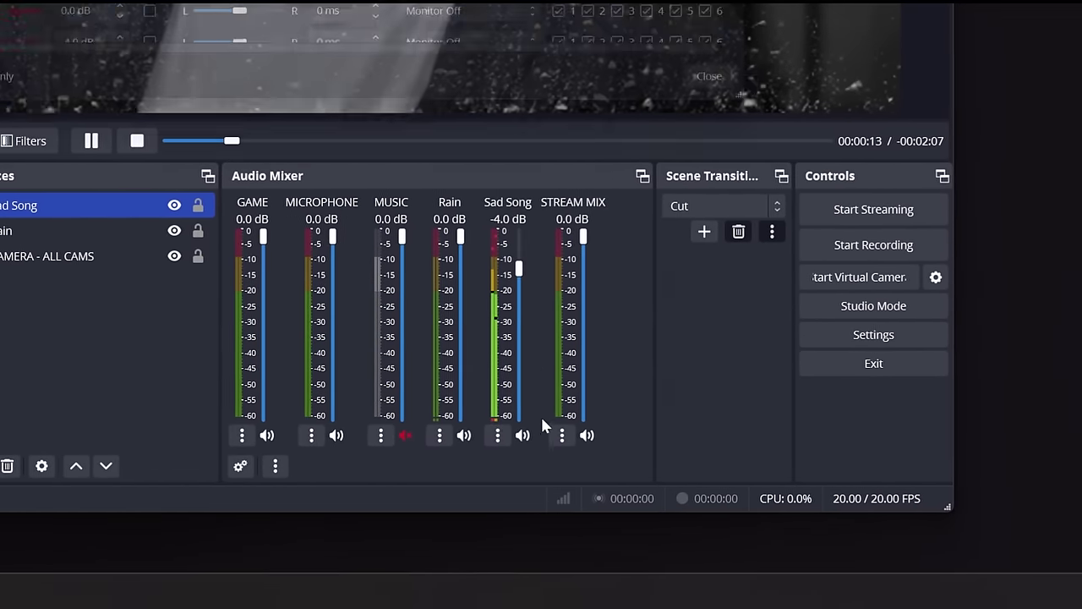
scroll(4, 200, down, 1)
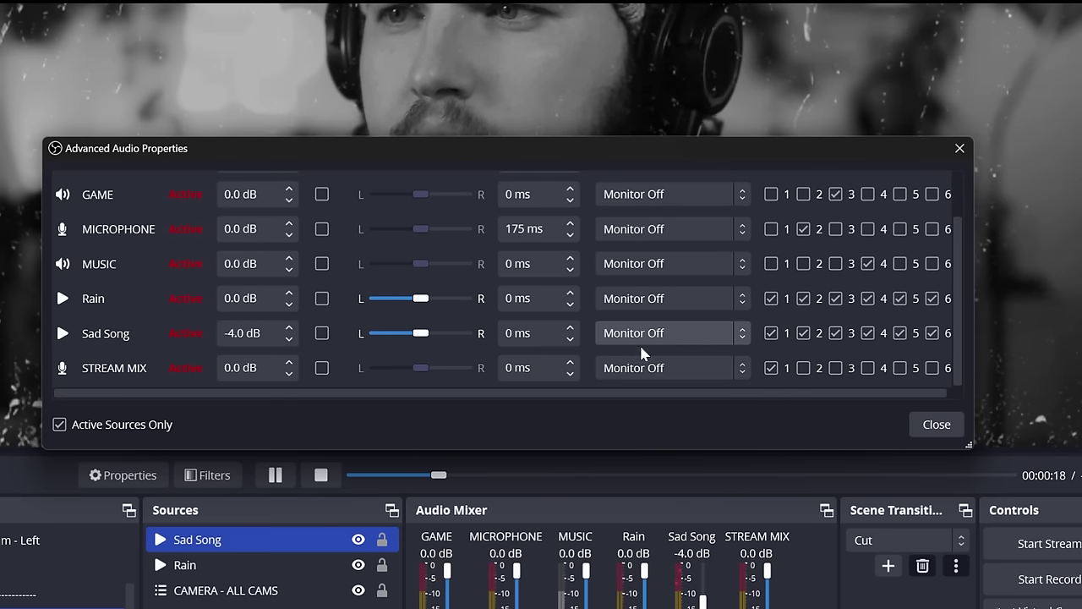
click(933, 421)
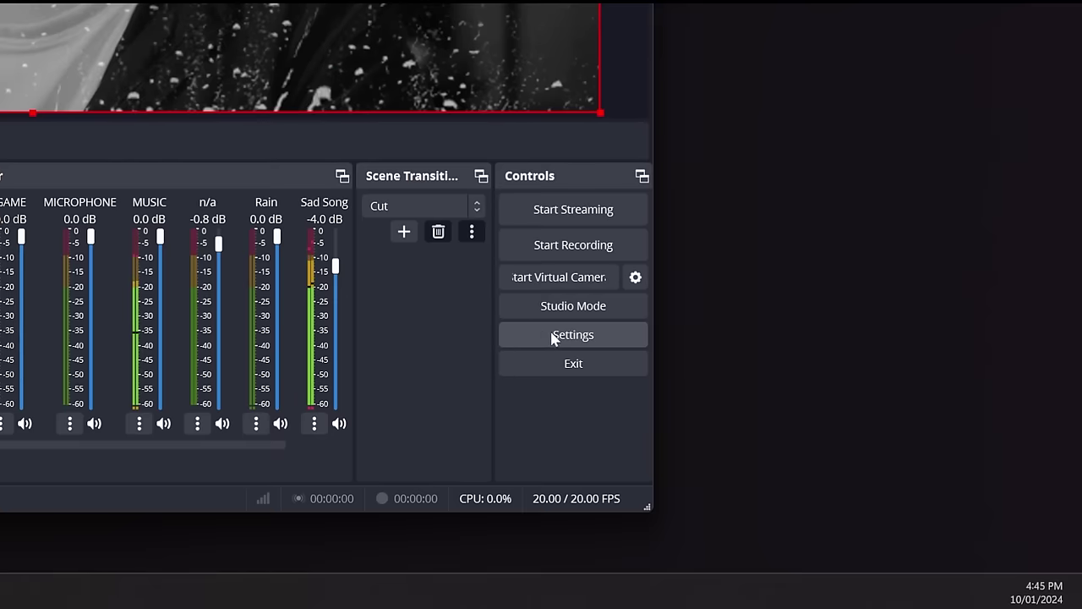
Step: Filter the hotkey settings for Mute, then select PRESS F - SAD RAIN and hide it via hotkey
click(552, 338)
click(541, 313)
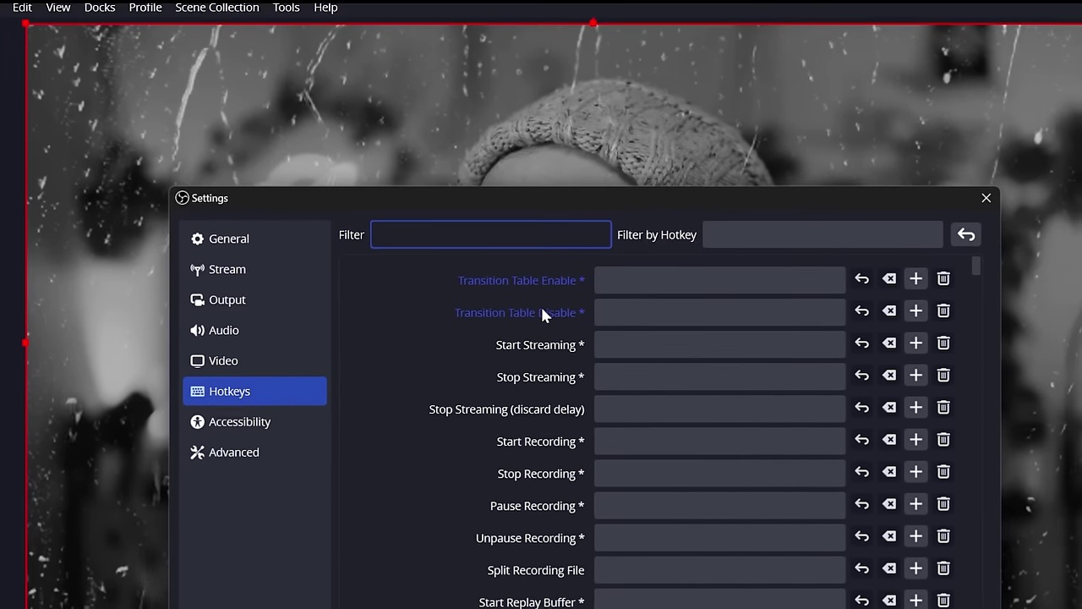
text(Mute)
scroll(365, 592, down, 5)
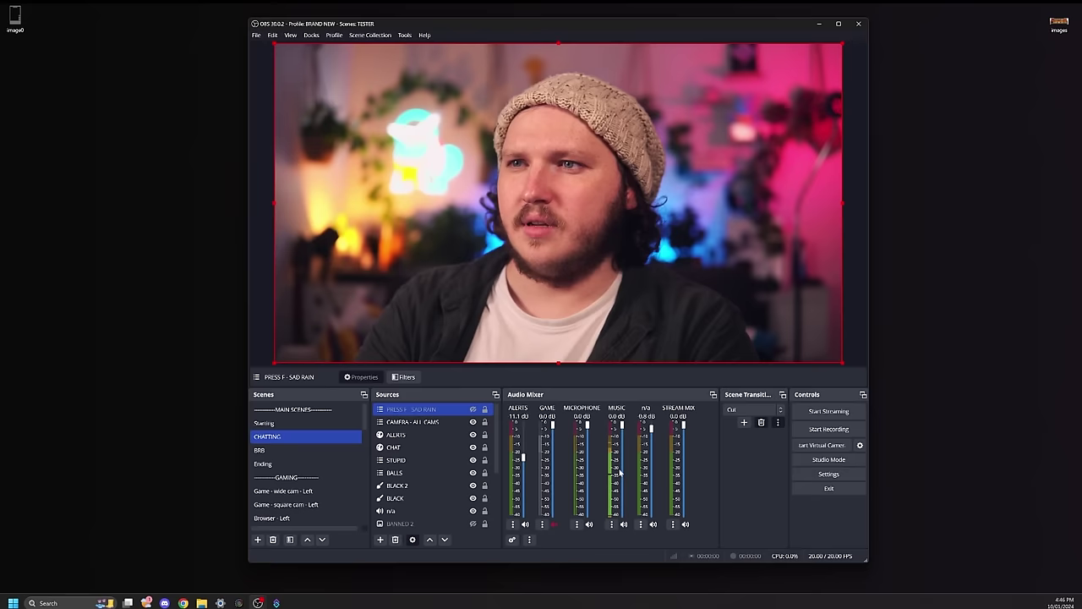
click(445, 411)
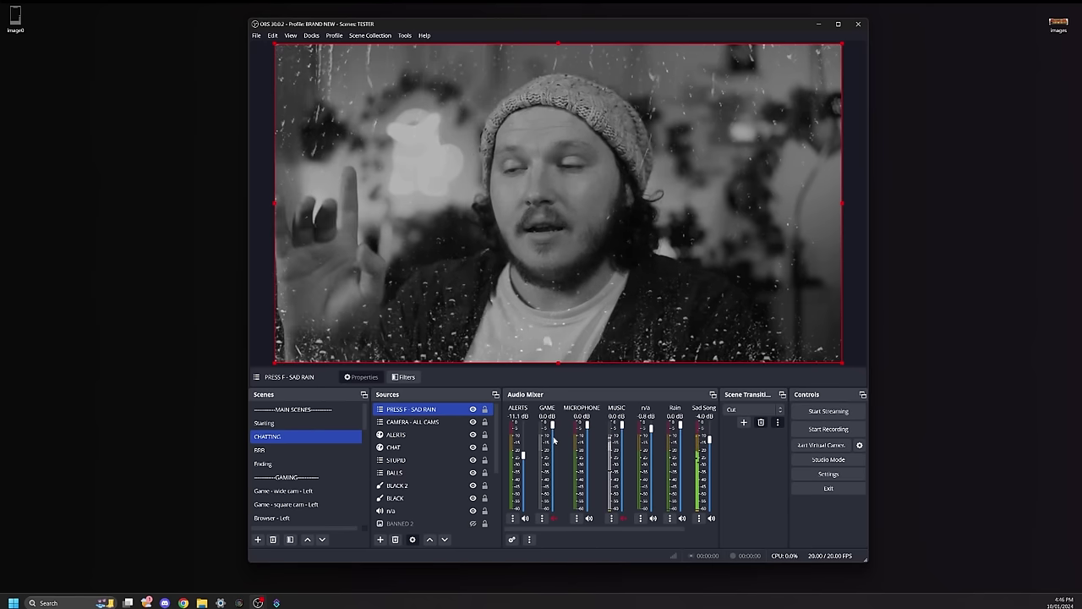
key(f)
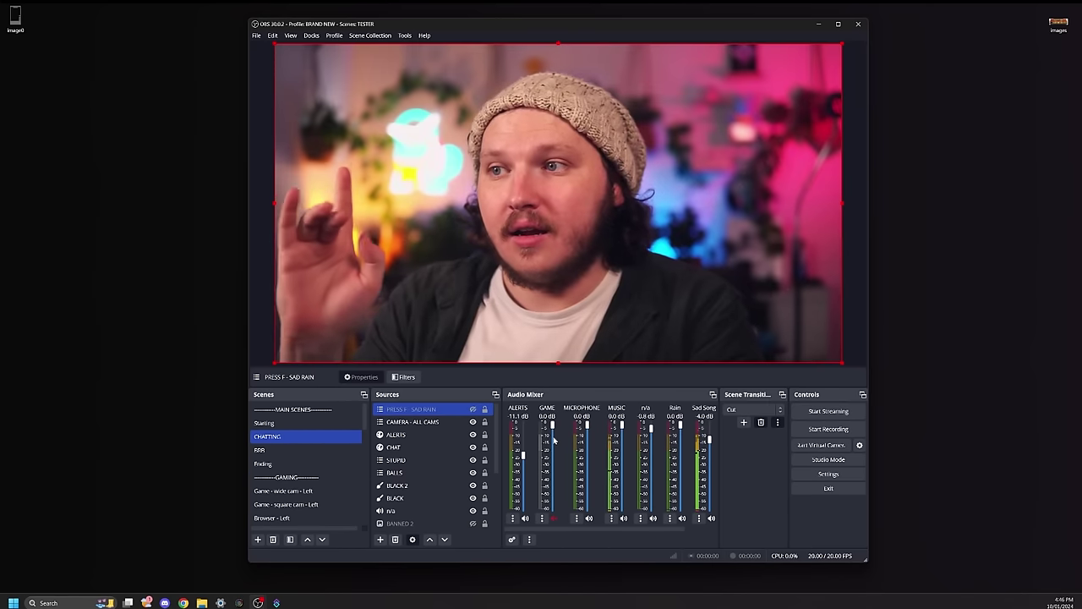